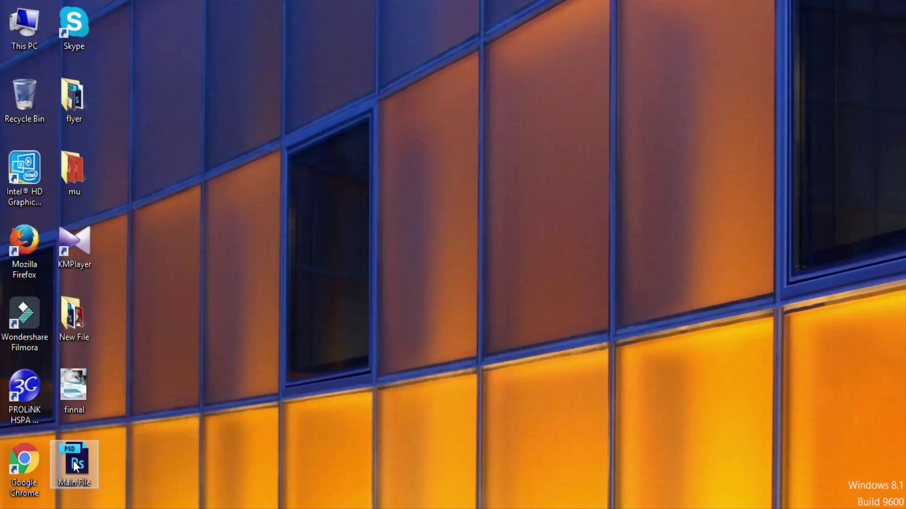
Open Main File.psd in Photoshop from the desktop icon's context menu
right_click(81, 452)
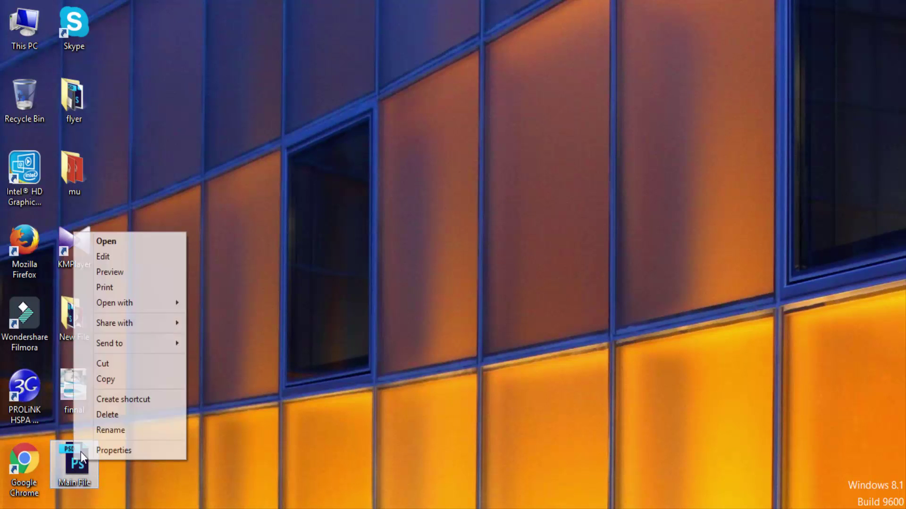
click(106, 241)
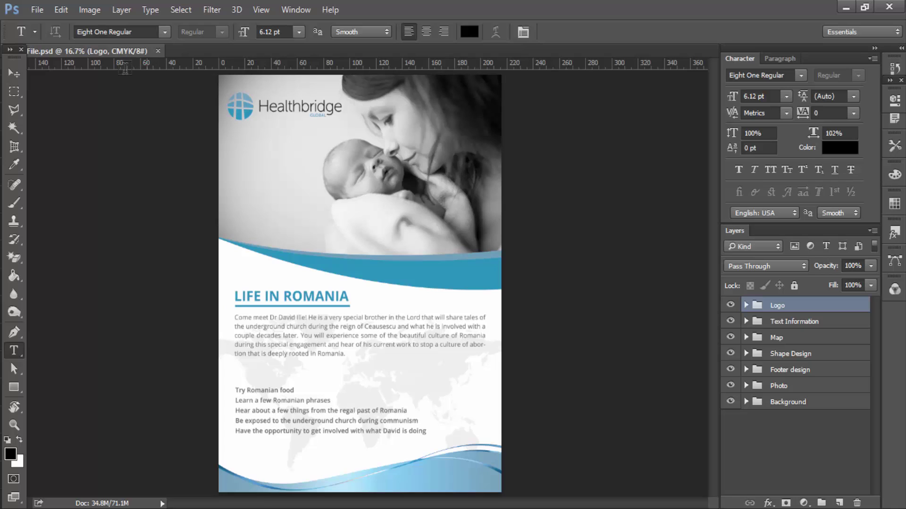
Create a new A4 210×297 mm, 300 ppi CMYK Color document from the International Paper preset
click(33, 14)
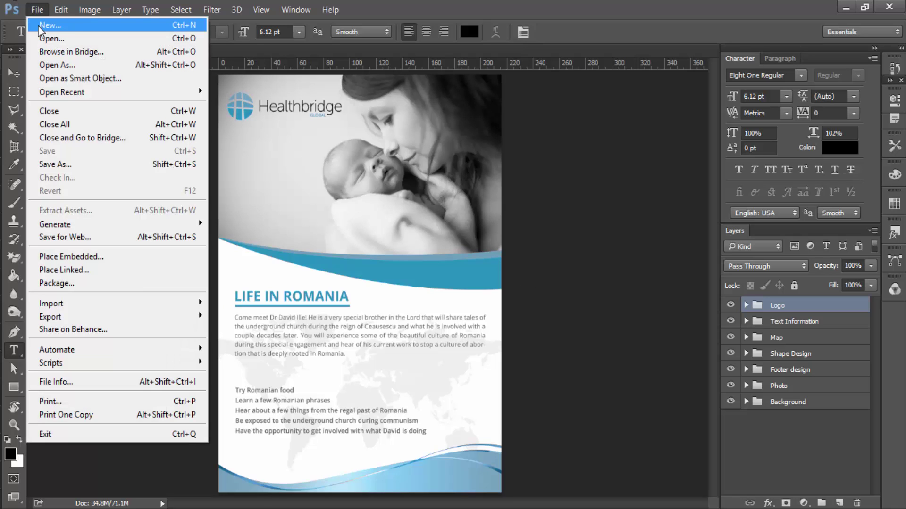
click(73, 25)
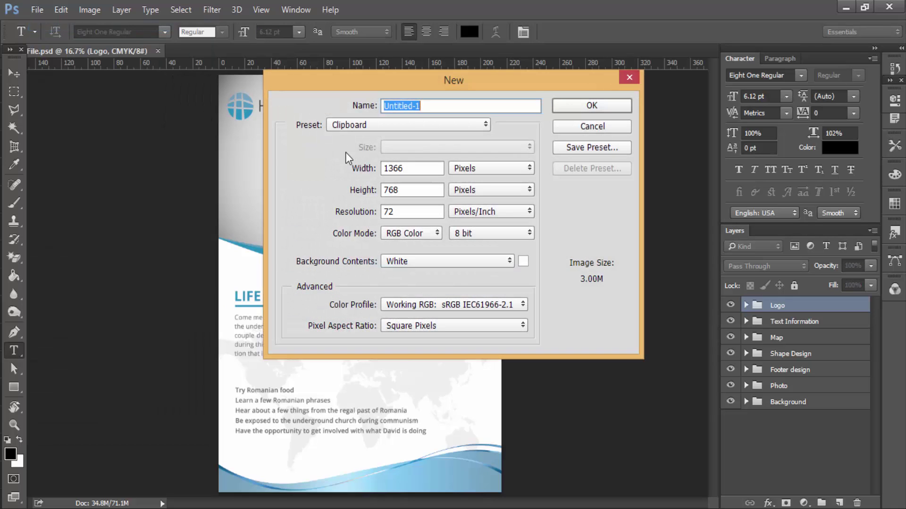
click(377, 126)
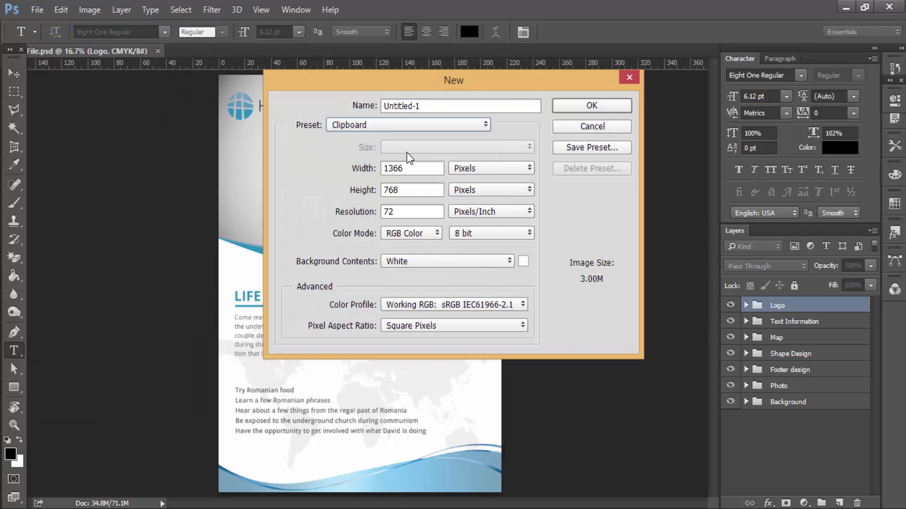
click(592, 126)
click(37, 10)
click(51, 25)
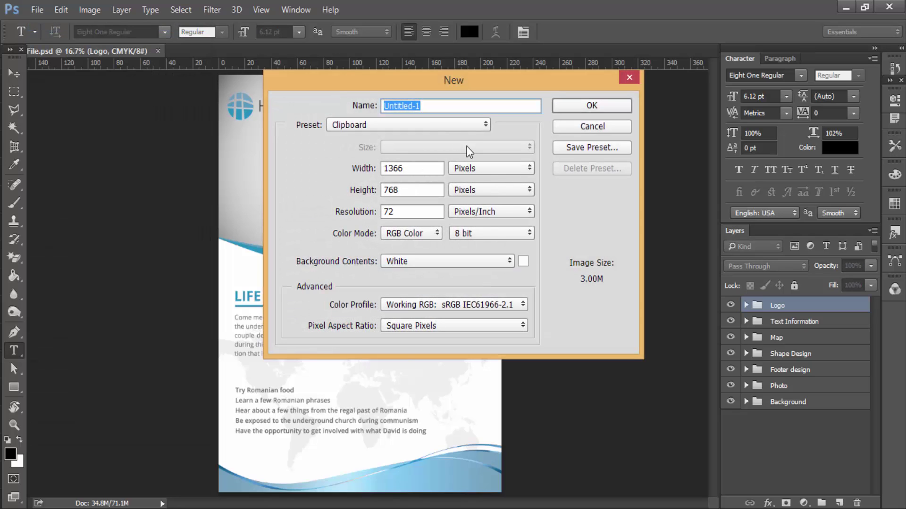
click(435, 125)
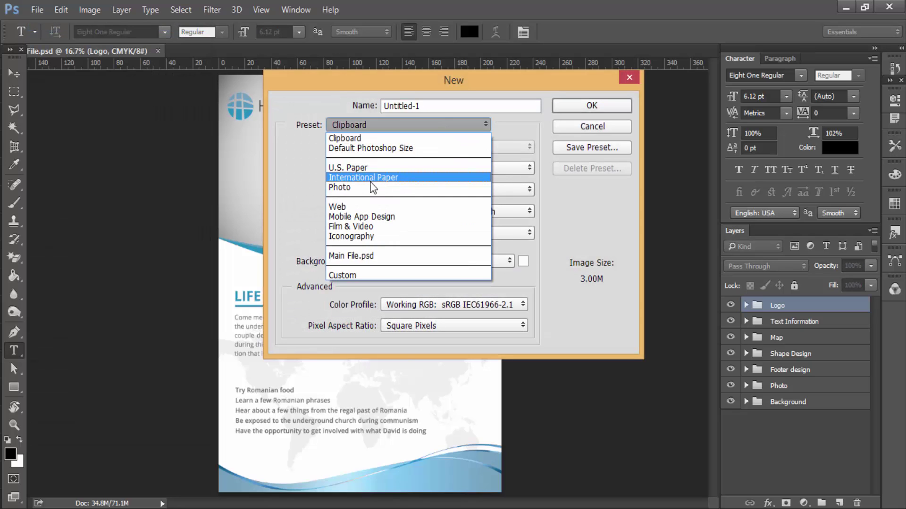
click(385, 177)
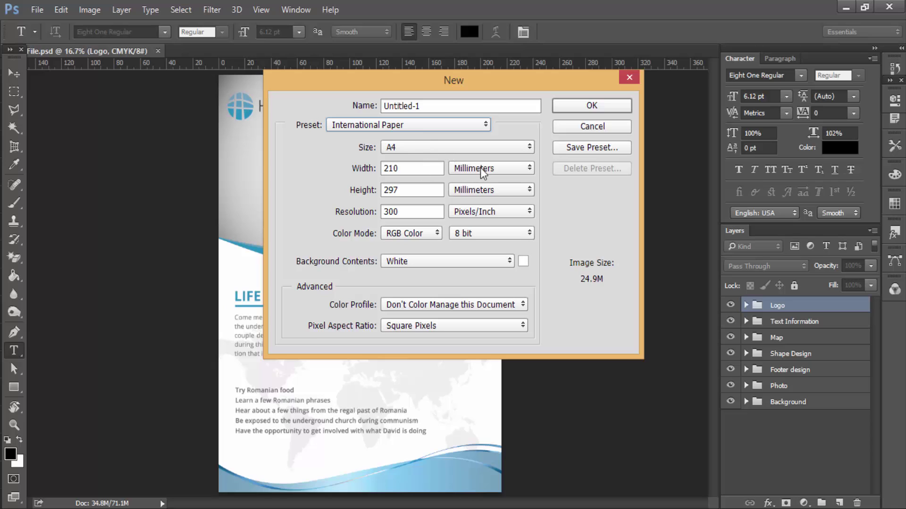
click(426, 233)
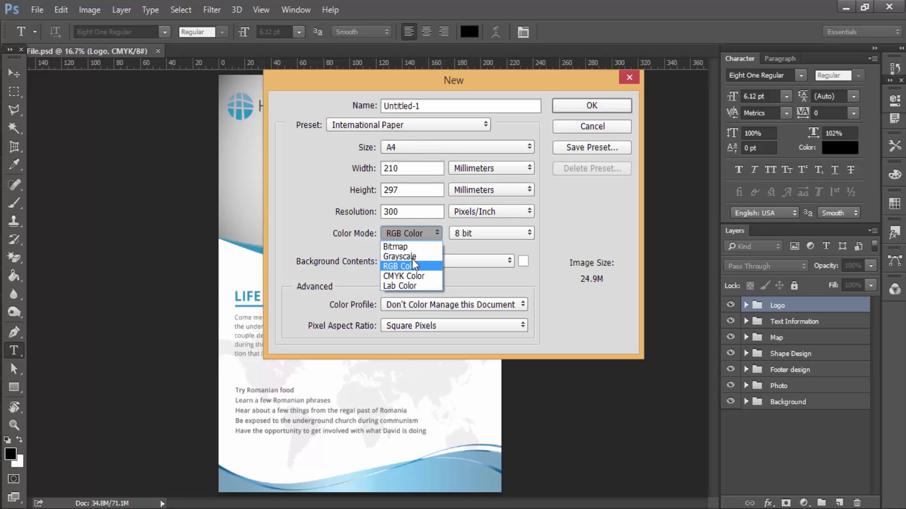
click(404, 278)
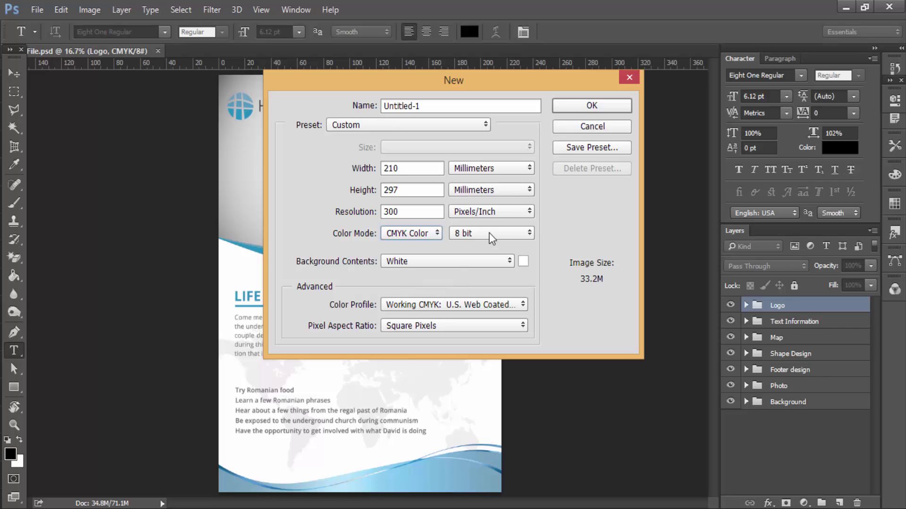
click(627, 105)
Select the Move tool and check the ruler measurement units, leaving them unchanged
key(v)
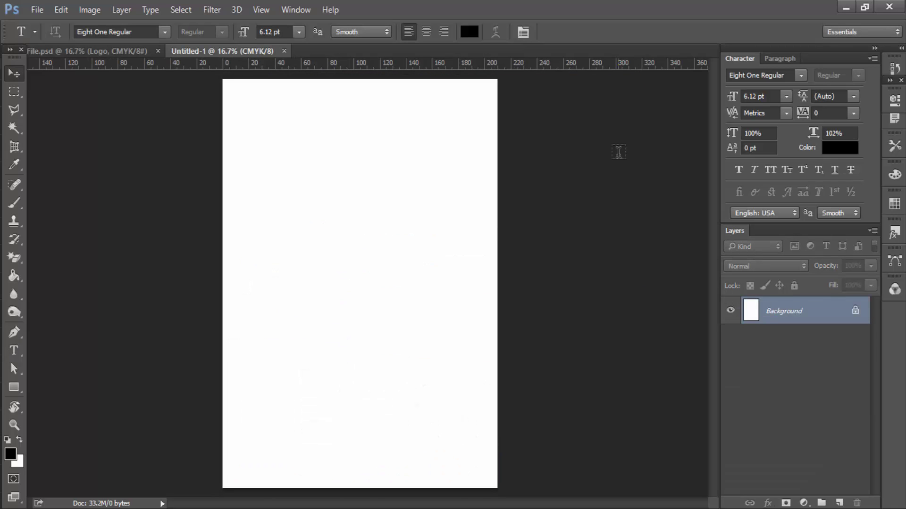
right_click(423, 64)
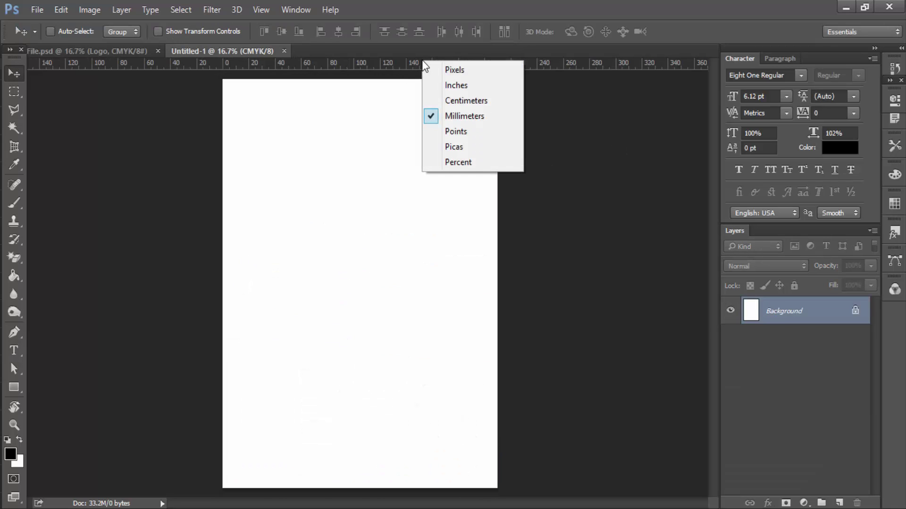
click(412, 70)
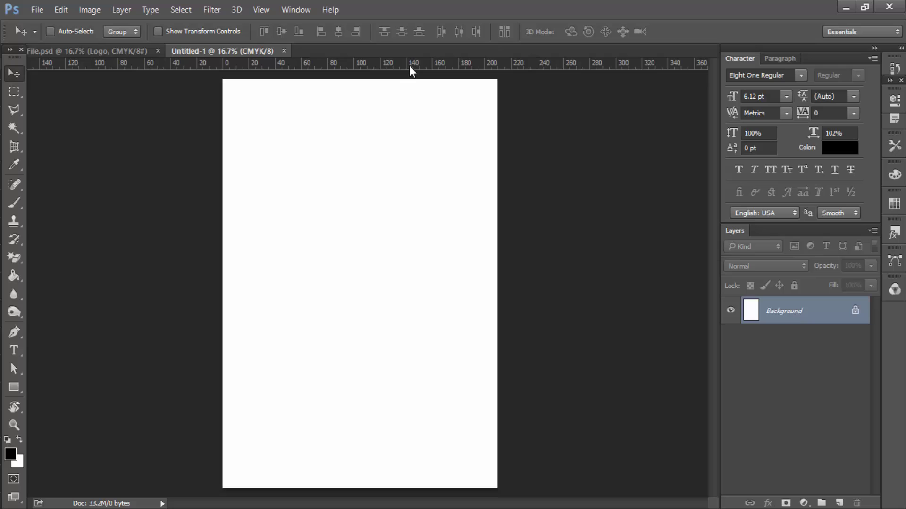
right_click(412, 71)
click(443, 69)
Place guides along the top, right, left and bottom edges of the A4 page
drag(444, 70, 427, 78)
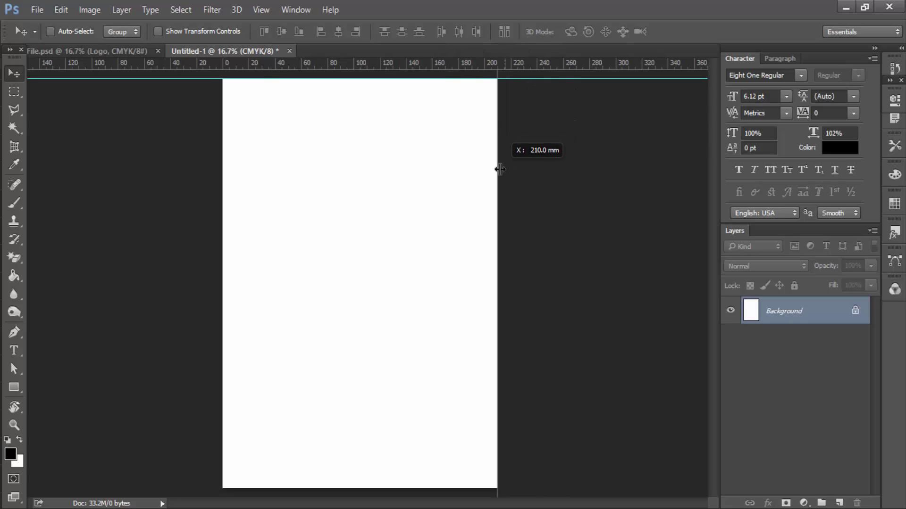
drag(504, 67, 496, 170)
drag(528, 66, 222, 292)
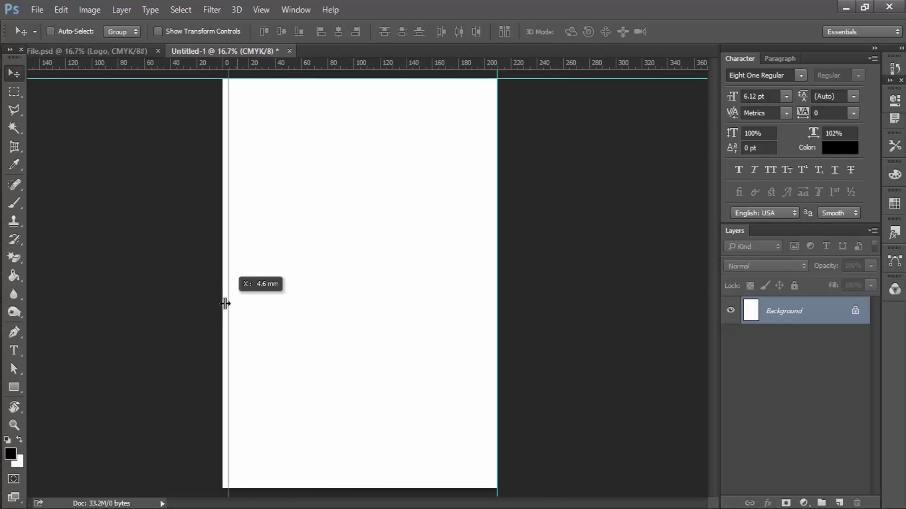
drag(460, 72, 400, 488)
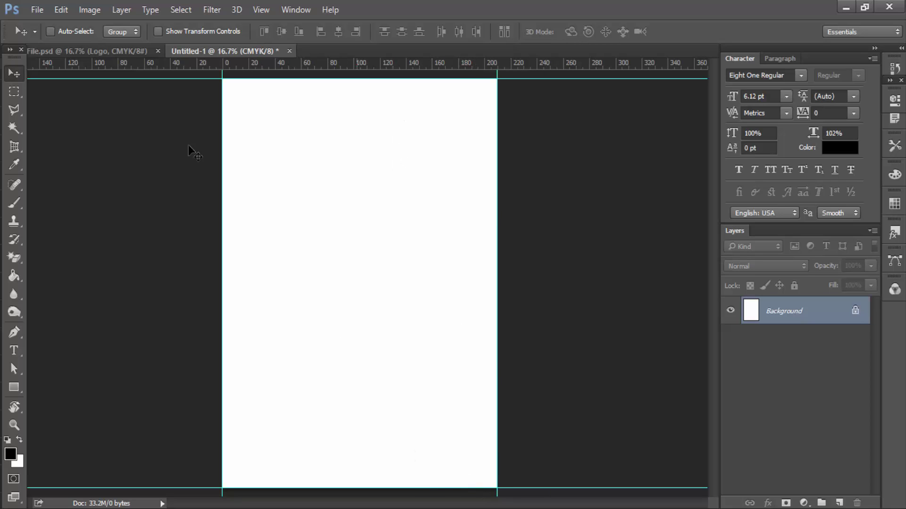
Enlarge the canvas relatively by 6 mm in width and 6 mm in height for bleed
click(93, 10)
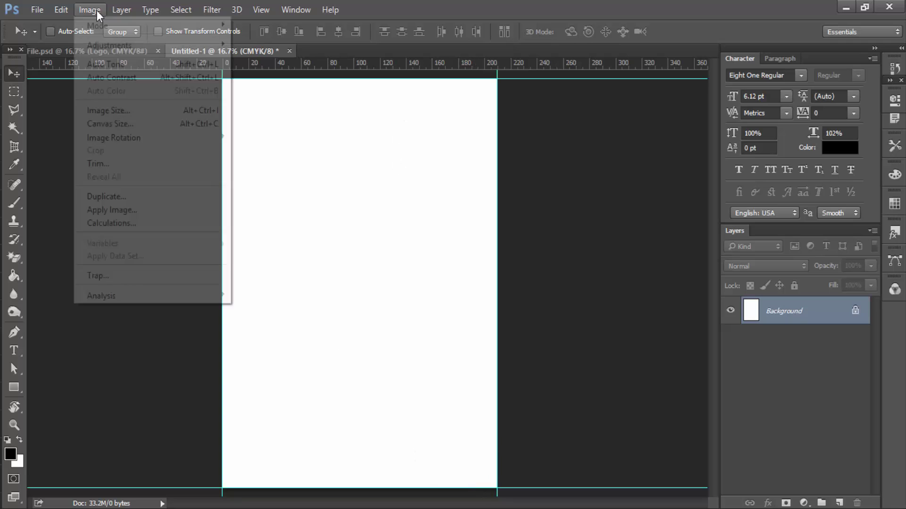
click(125, 125)
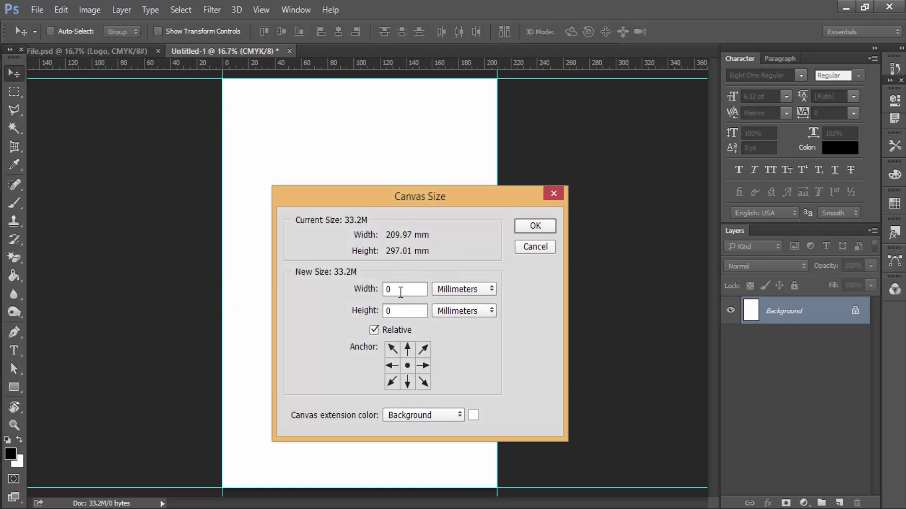
click(414, 293)
text(6)
double_click(408, 311)
text(6)
click(532, 228)
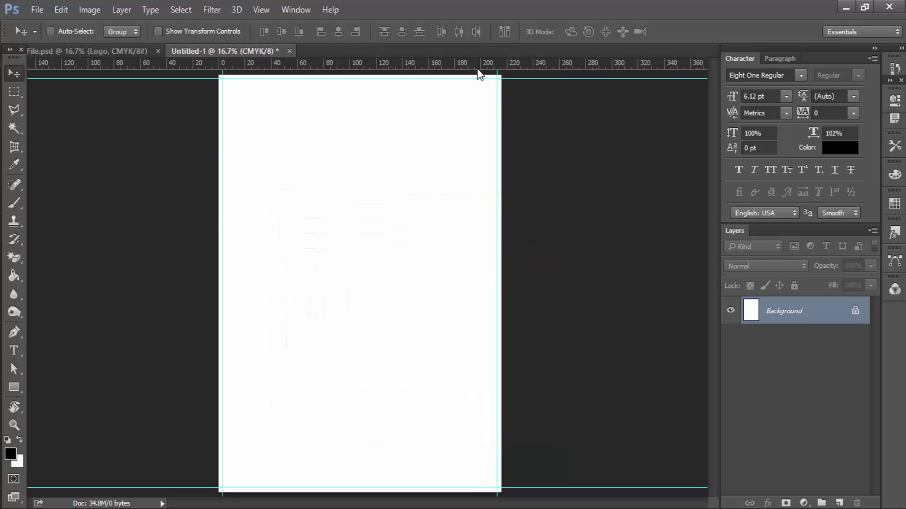
Add guides on the right, top, bottom and left edges of the enlarged canvas
drag(479, 73, 500, 168)
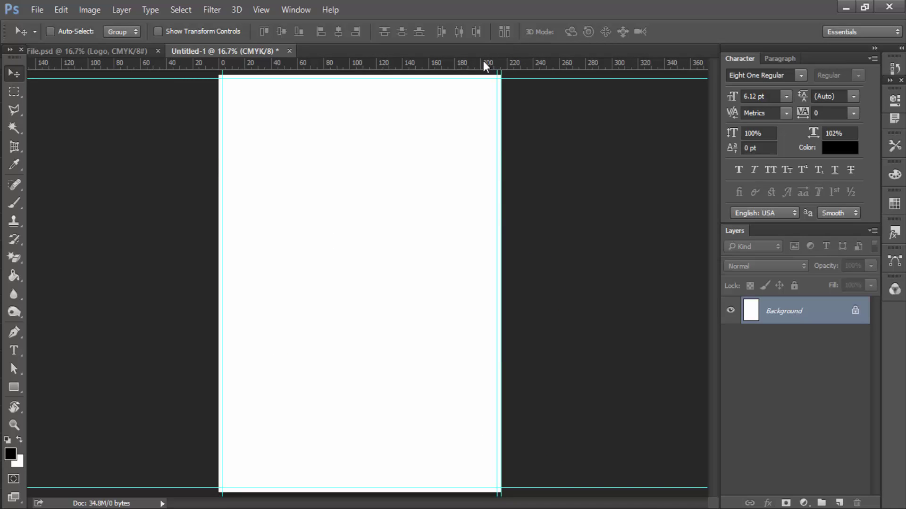
drag(486, 66, 472, 75)
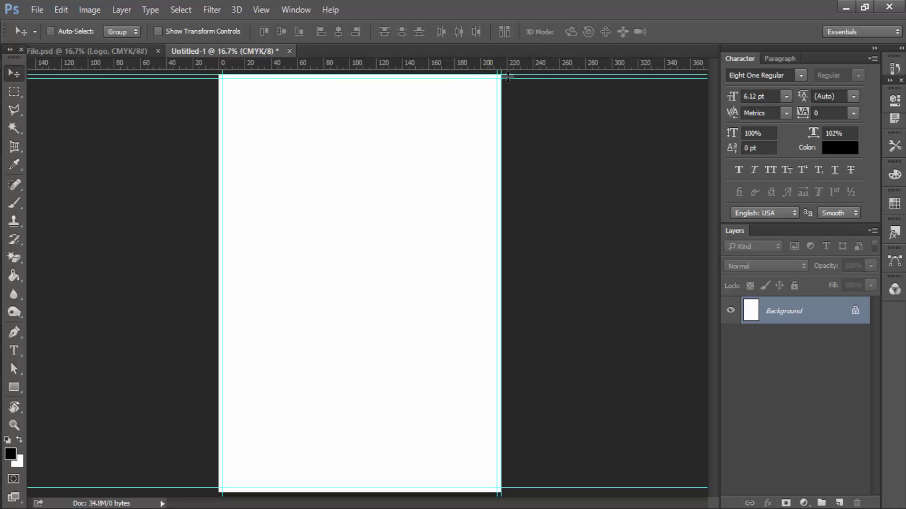
drag(477, 66, 414, 492)
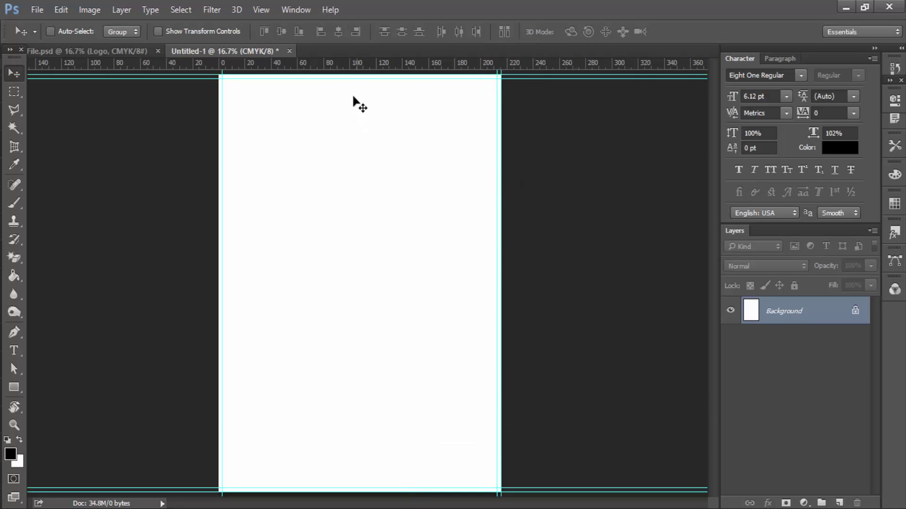
drag(352, 66, 219, 262)
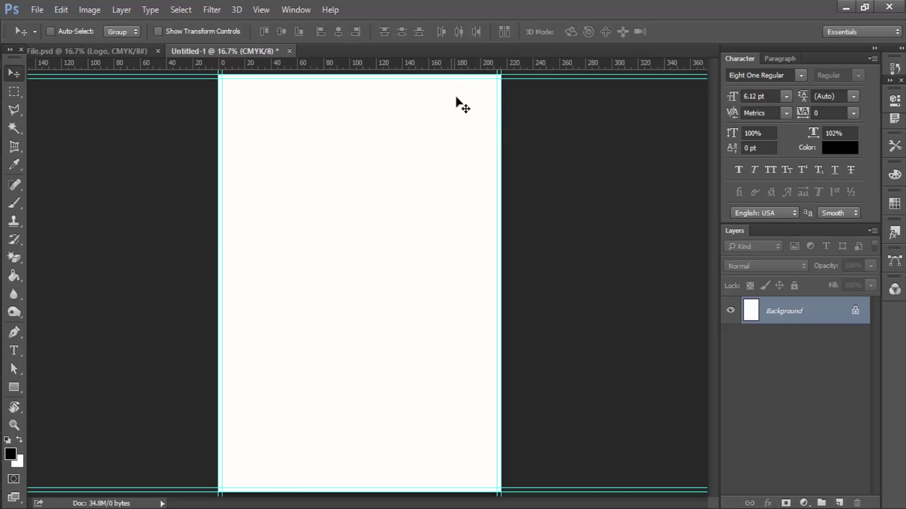
key(ctrl+plus)
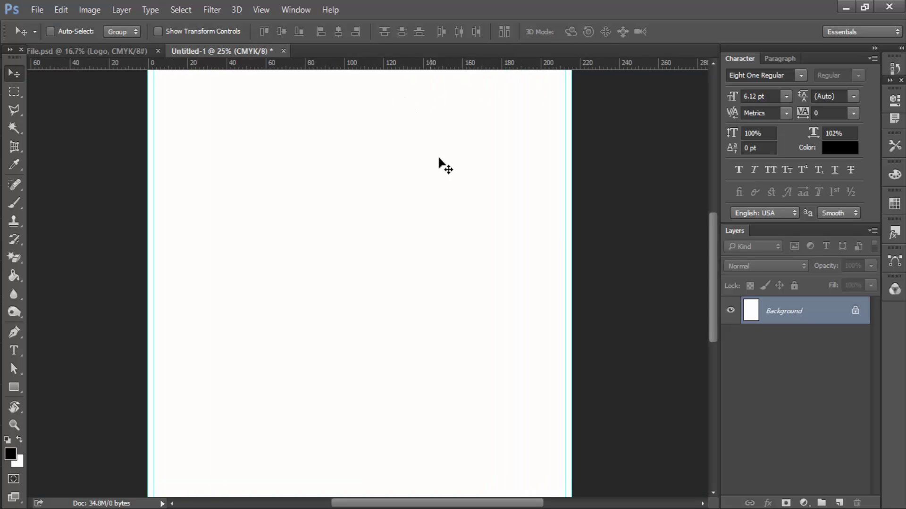
drag(453, 302, 459, 360)
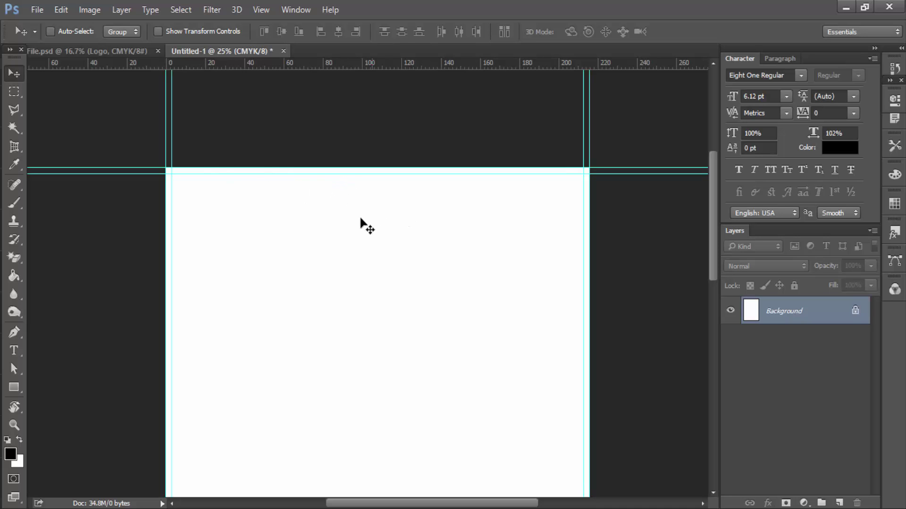
Switch to the Rectangle tool, draw a trial thin bar at the page's left edge, and undo it
click(12, 386)
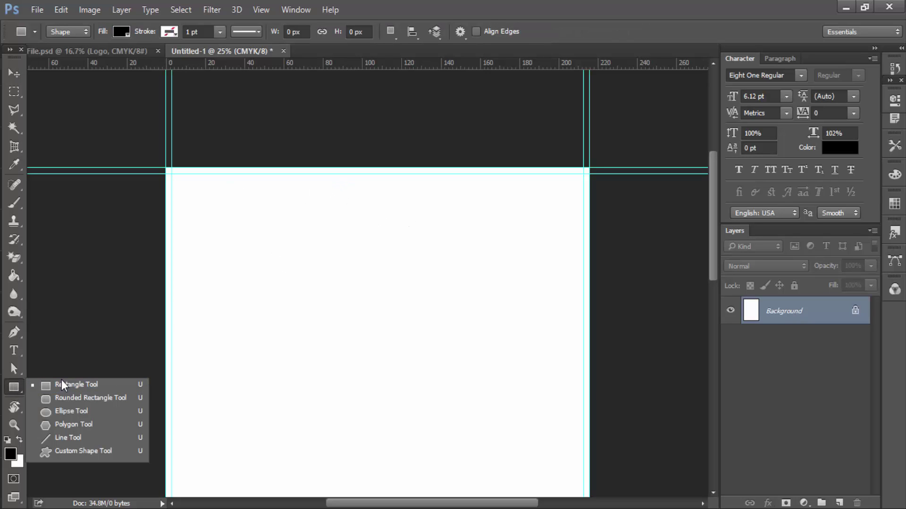
click(74, 384)
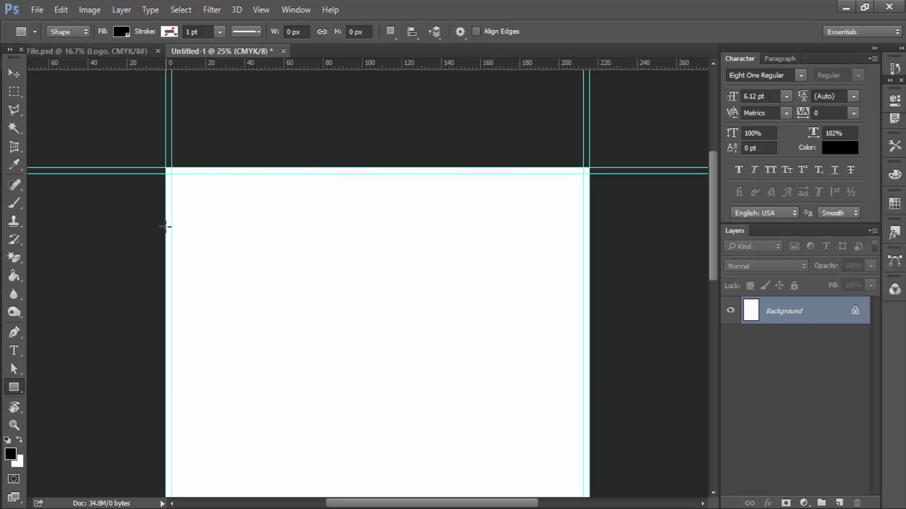
drag(172, 228, 178, 330)
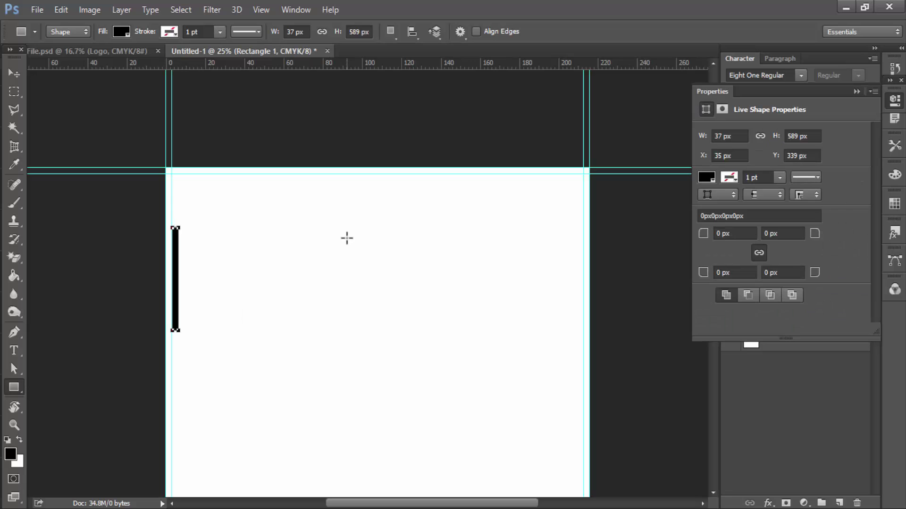
key(ctrl+z)
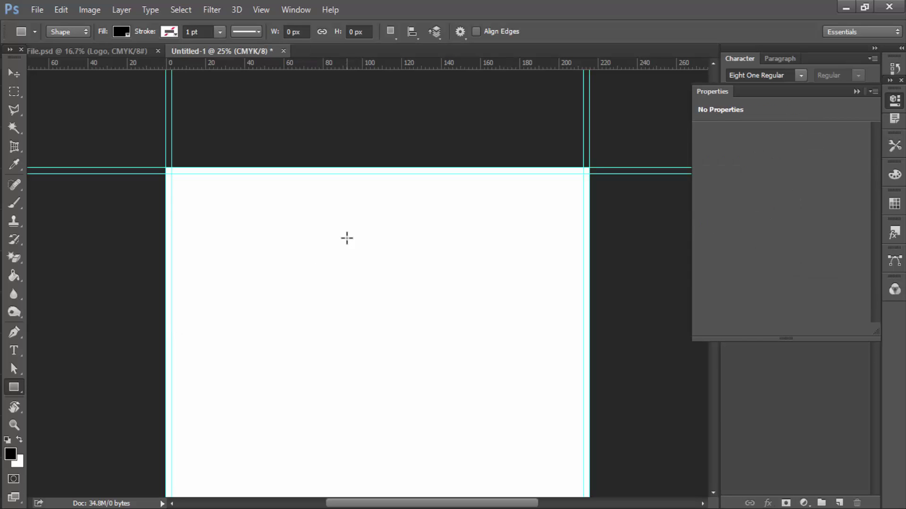
key(ctrl+plus)
key(ctrl+plus)
key(ctrl+plus)
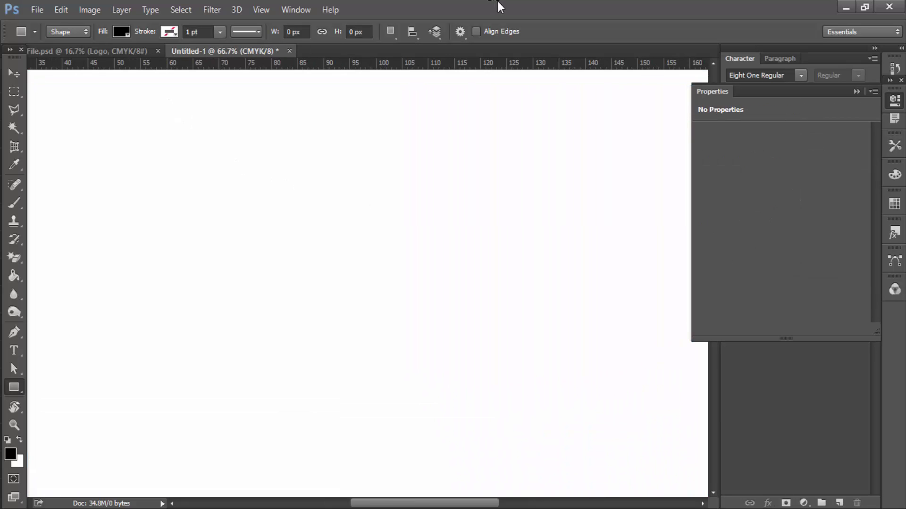
Draw a small black spacer rectangle and add a guide along it at the left edge
drag(419, 285, 508, 306)
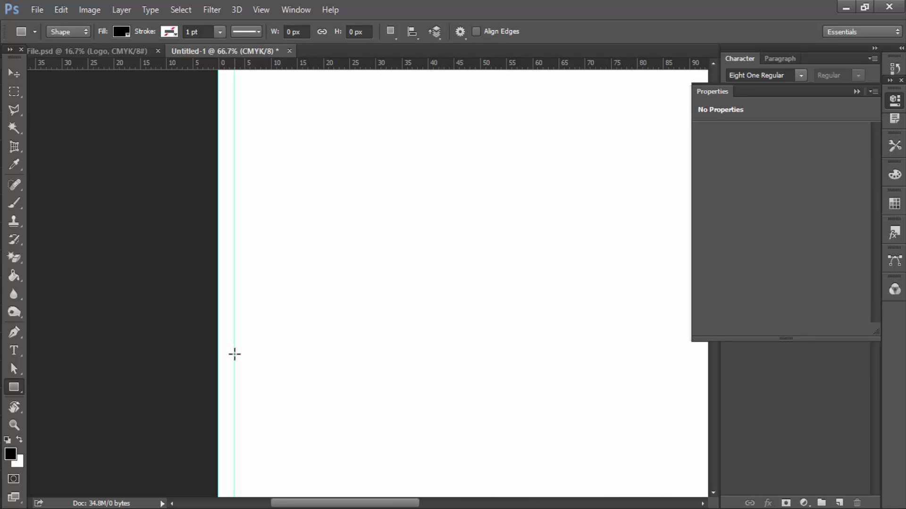
mouse_move(234, 354)
mouse_down()
mouse_move(250, 404)
mouse_move(241, 454)
mouse_move(249, 459)
mouse_up()
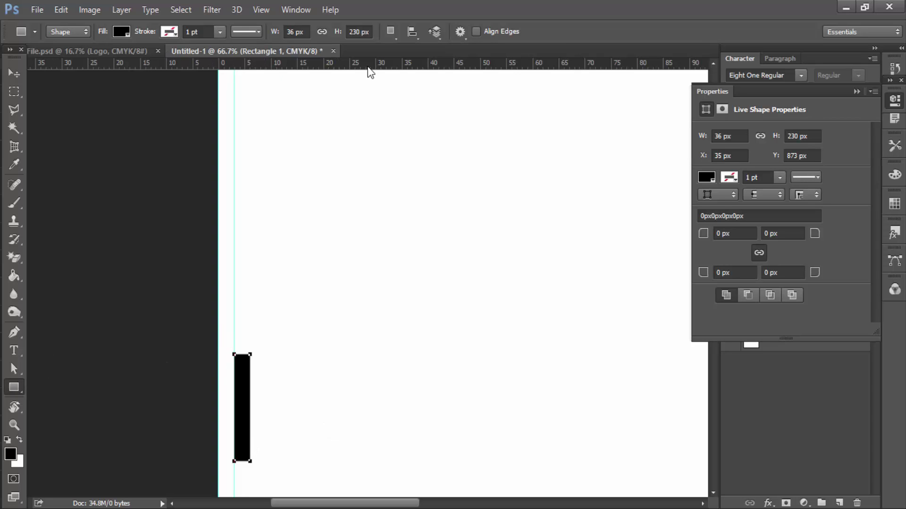
key(v)
mouse_move(424, 64)
mouse_down()
mouse_move(307, 357)
mouse_move(253, 455)
mouse_up()
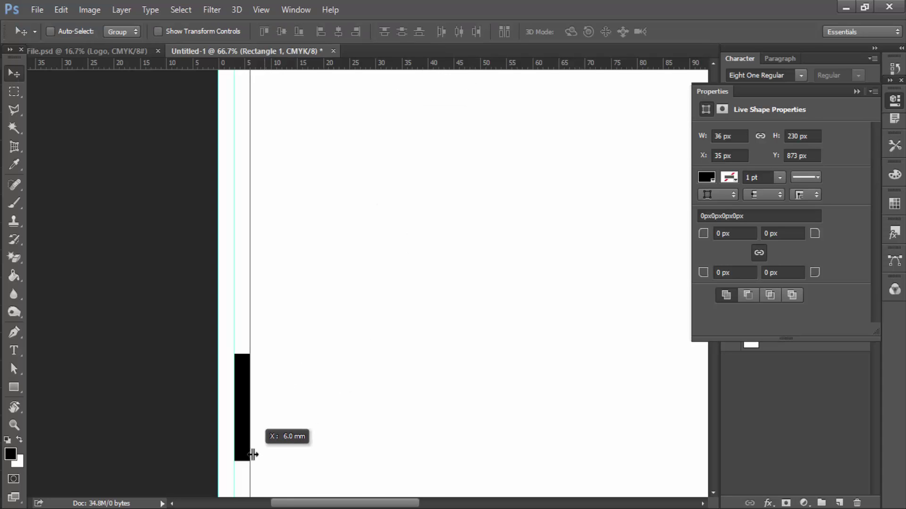
Rotate the spacer horizontal against the top edge and add a guide along its bottom
key(ctrl+minus)
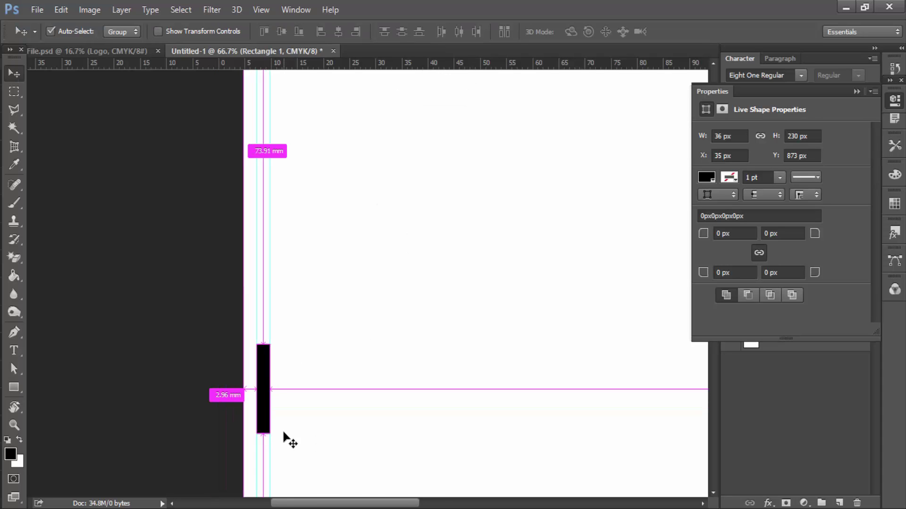
mouse_move(286, 432)
mouse_down()
mouse_move(621, 221)
mouse_move(439, 317)
mouse_up()
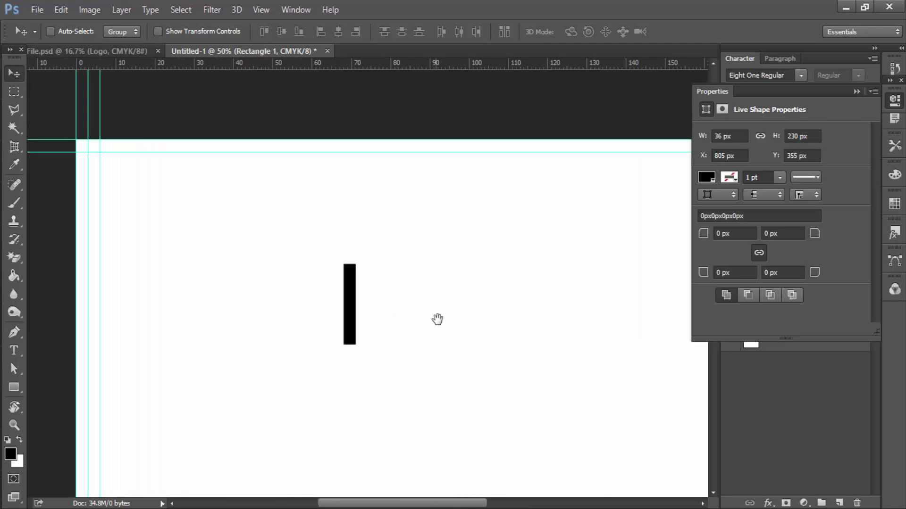
key(ctrl+minus)
key(ctrl+t)
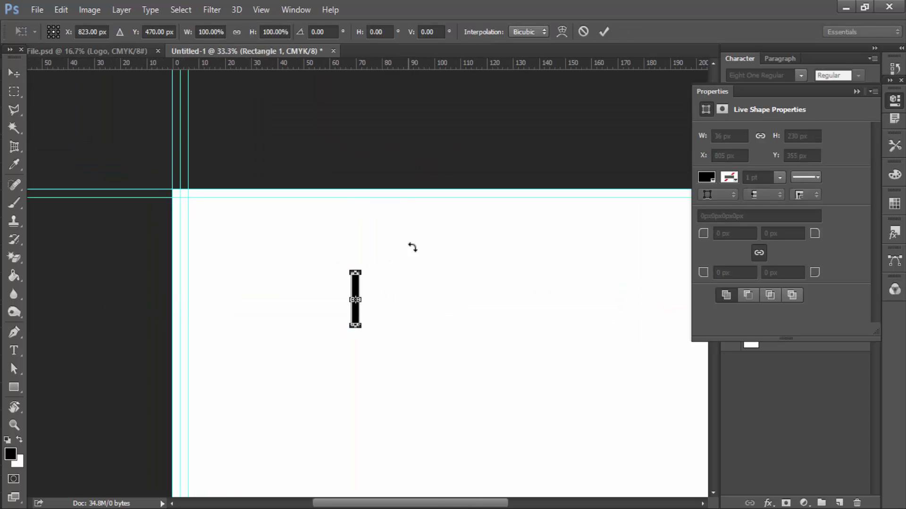
mouse_move(410, 247)
mouse_down()
mouse_move(415, 418)
mouse_move(423, 366)
mouse_up()
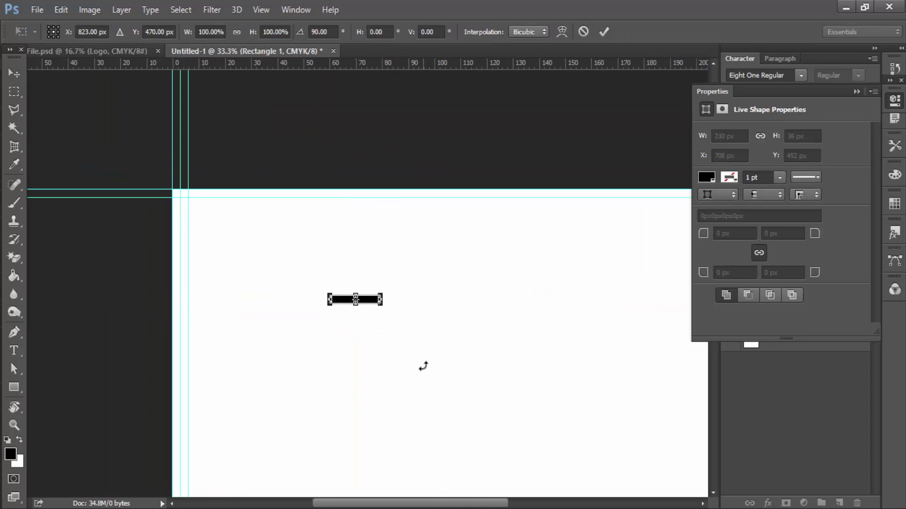
key(Return)
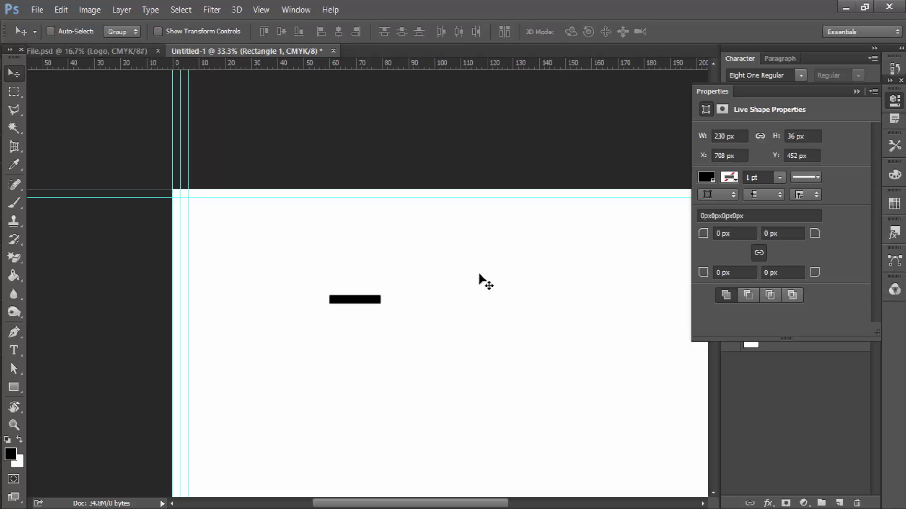
drag(402, 357, 453, 261)
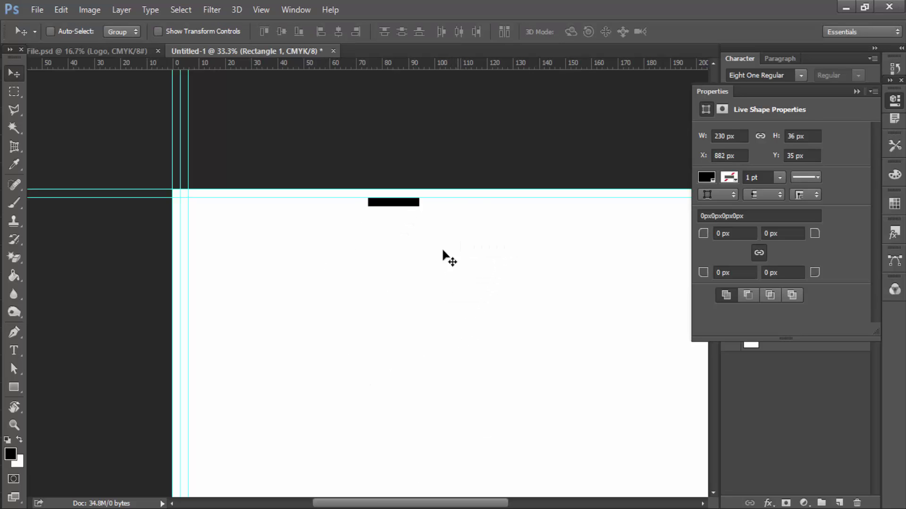
drag(443, 66, 371, 206)
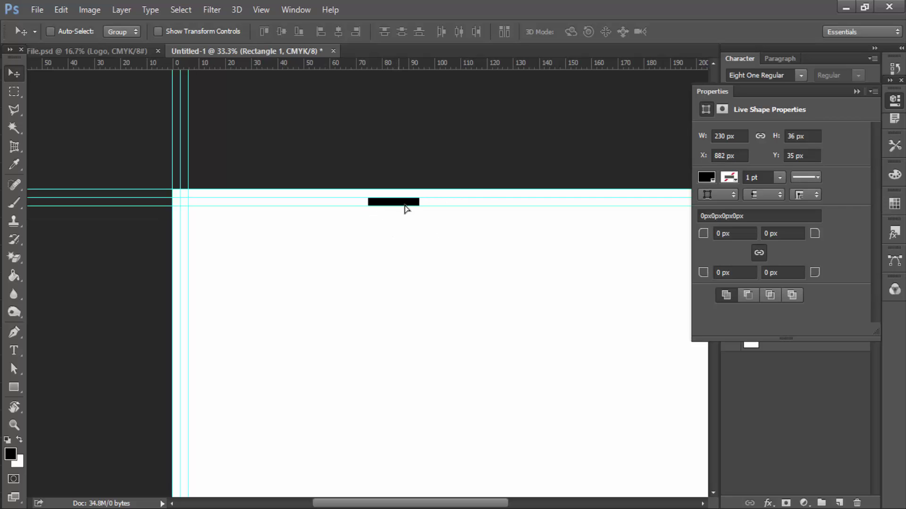
Rotate the spacer upright against the right edge and add a guide beside it
drag(405, 206, 533, 318)
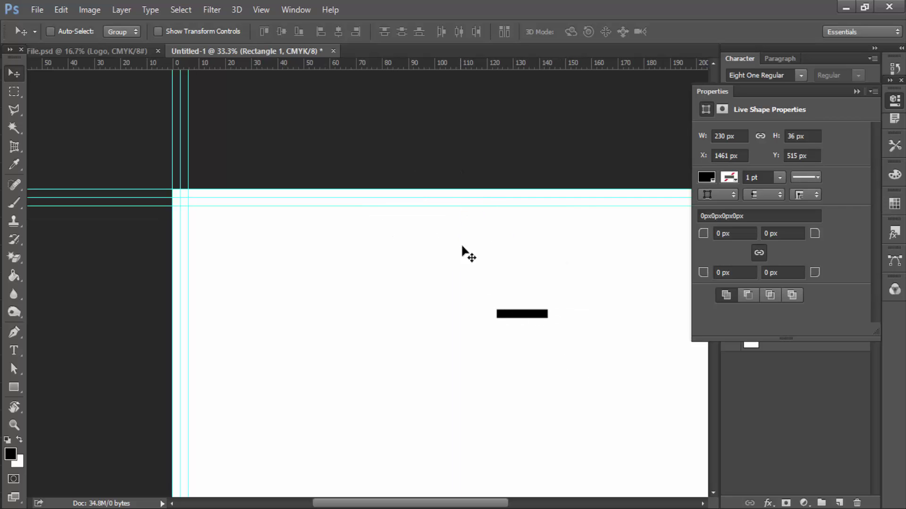
mouse_move(596, 342)
mouse_down()
mouse_move(376, 240)
mouse_move(468, 299)
mouse_up()
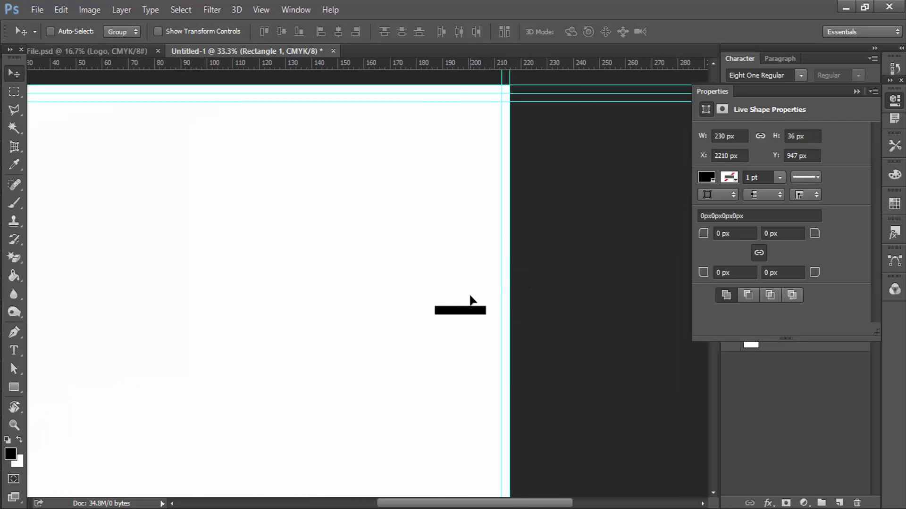
key(ctrl+t)
drag(389, 295, 469, 259)
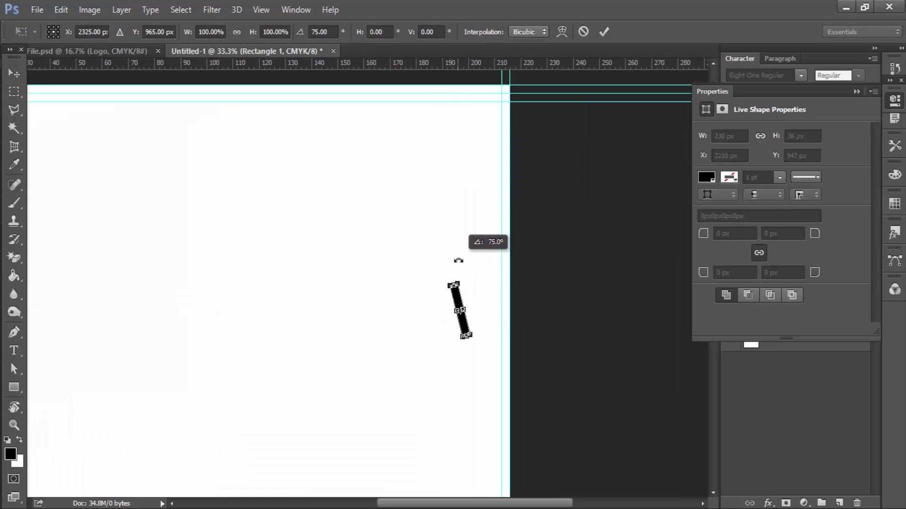
key(Return)
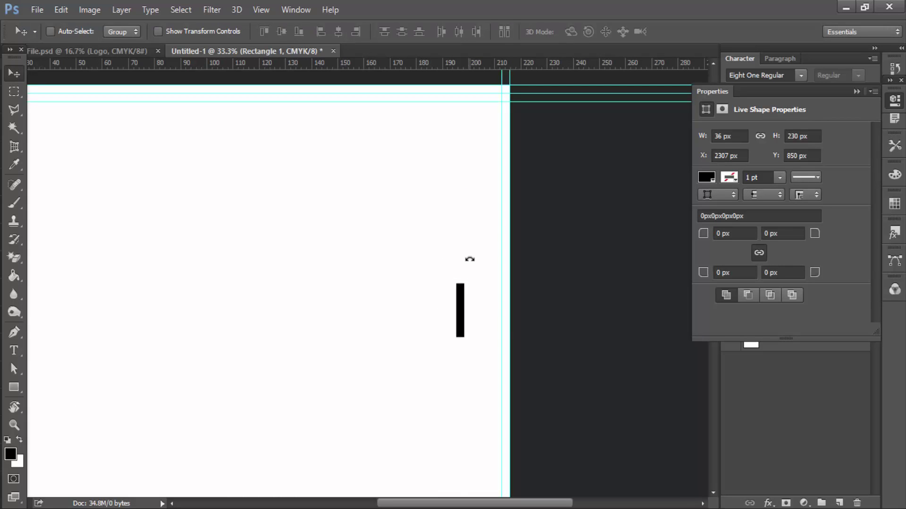
drag(461, 344, 496, 344)
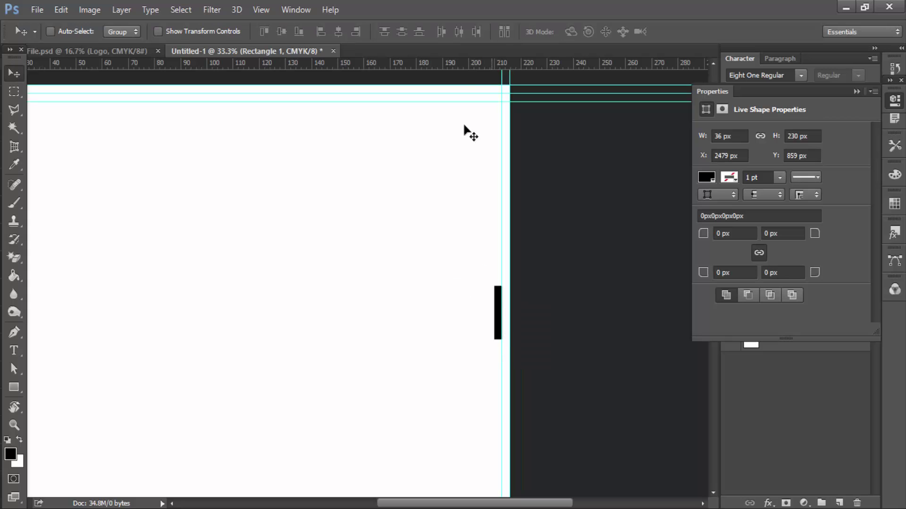
mouse_move(458, 66)
mouse_down()
mouse_move(467, 212)
mouse_move(494, 314)
mouse_move(339, 406)
mouse_up()
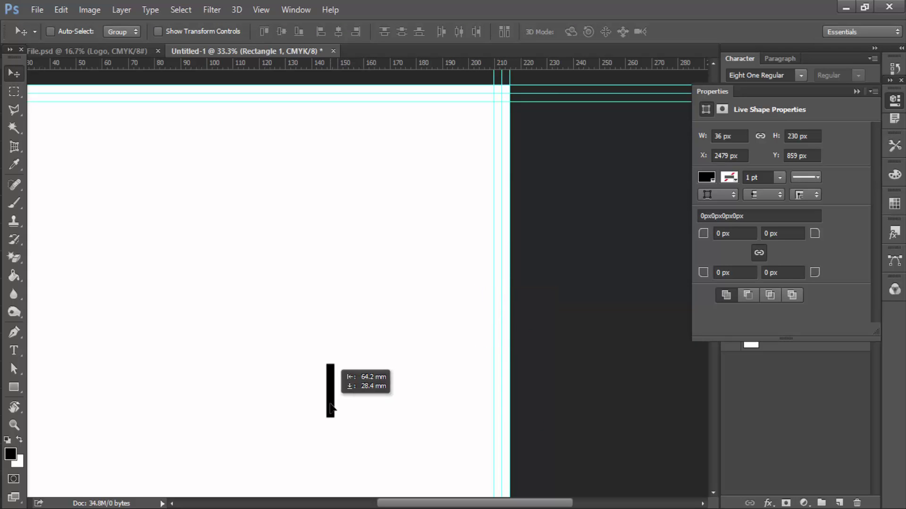
Move the spacer onto the page bottom, add a guide along its top, then delete it
drag(438, 289, 520, 121)
mouse_move(522, 165)
mouse_down()
mouse_move(477, 366)
mouse_move(522, 156)
mouse_move(499, 370)
mouse_up()
key(ctrl+t)
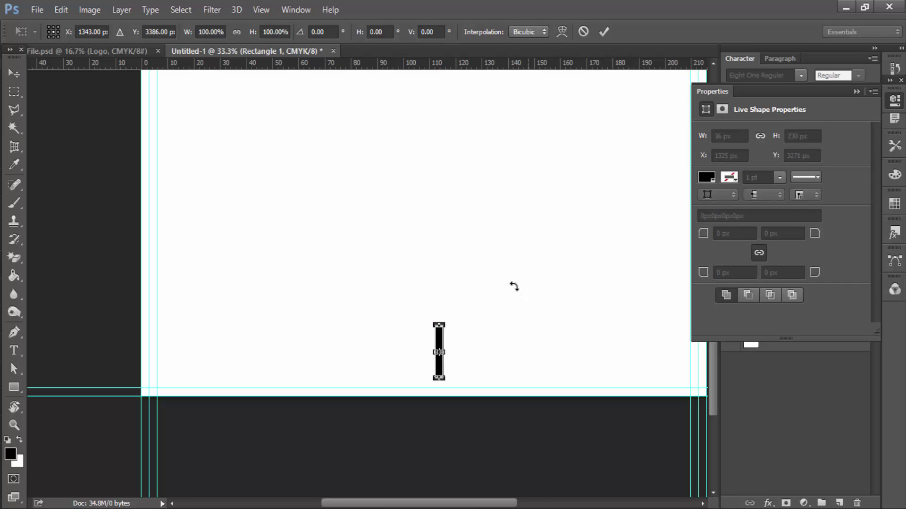
drag(514, 285, 406, 302)
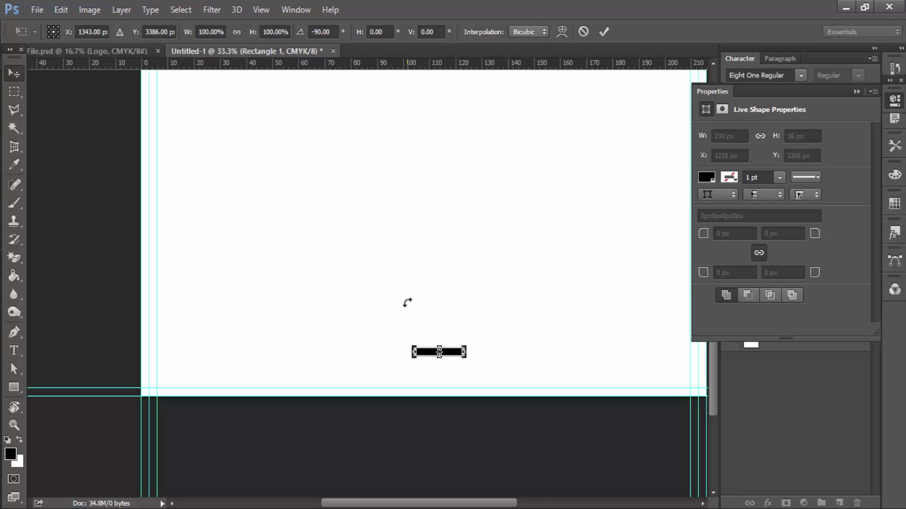
key(Return)
key(shift+Down)
key(shift+Down)
key(shift+Down)
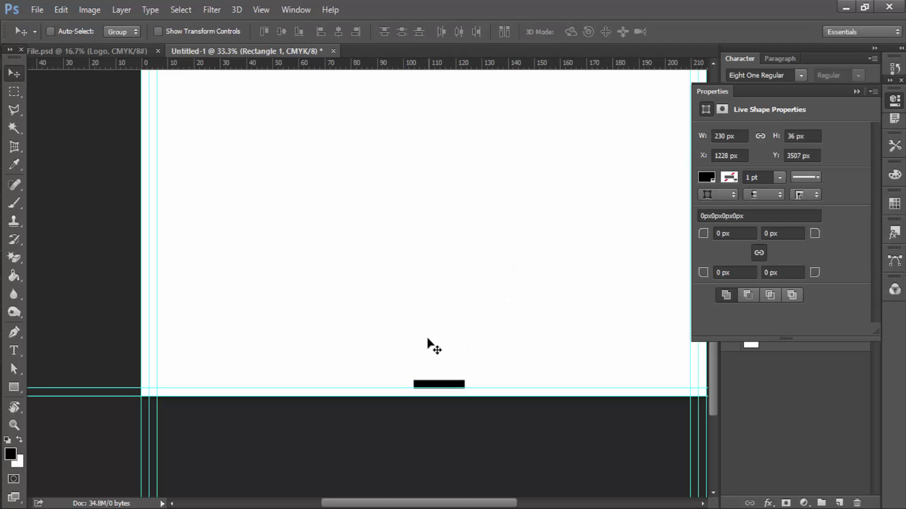
drag(482, 322, 482, 326)
drag(443, 66, 441, 379)
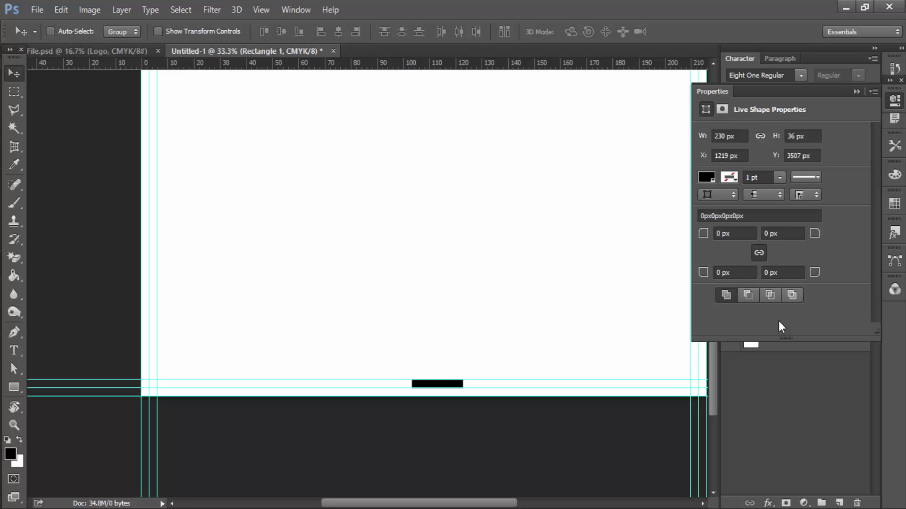
key(Delete)
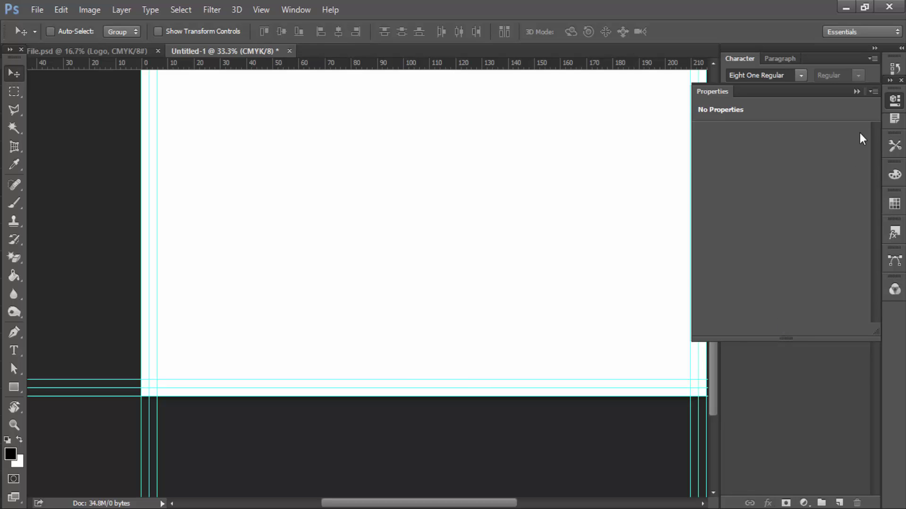
Return to the Main File flyer and select all layer groups from Logo to Background
click(894, 100)
key(ctrl+minus)
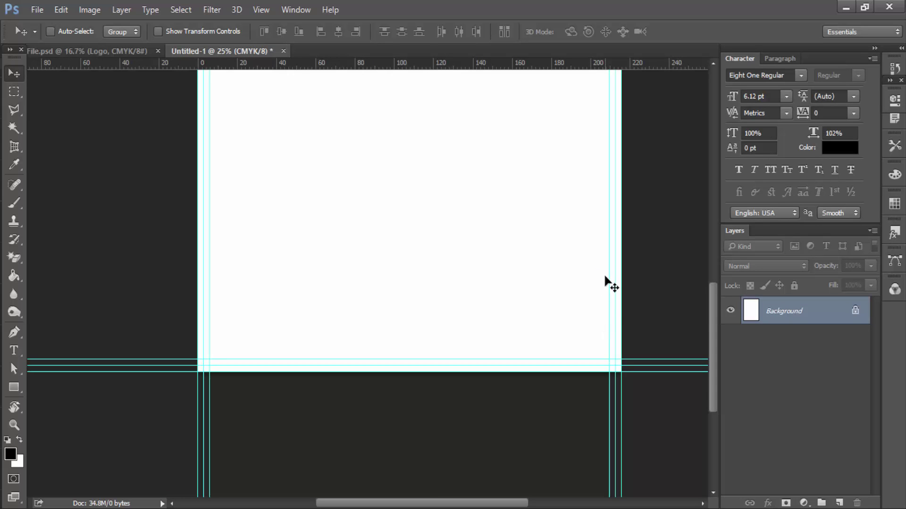
scroll(542, 292, up, 5)
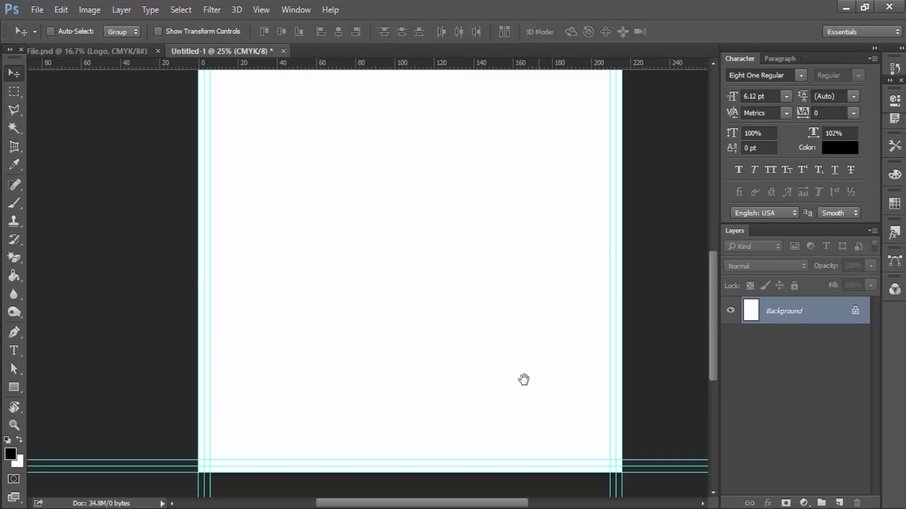
scroll(523, 380, right, 1)
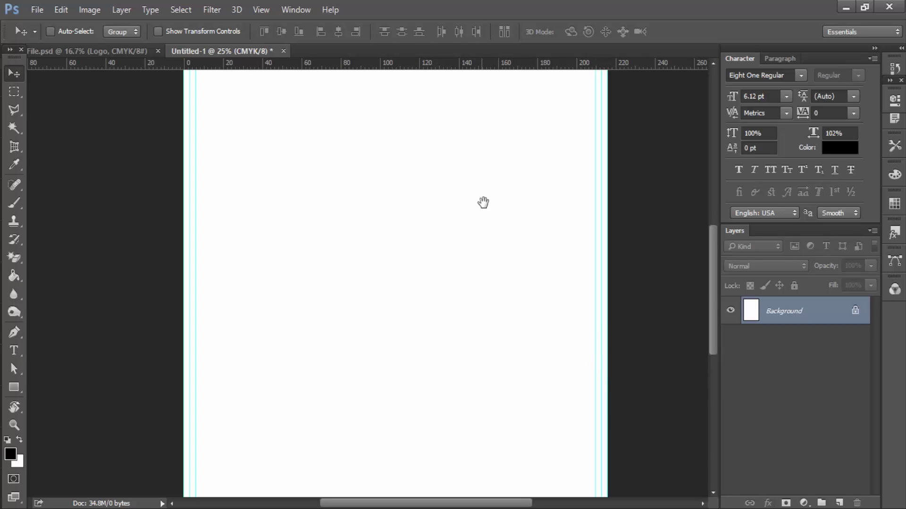
drag(483, 202, 501, 322)
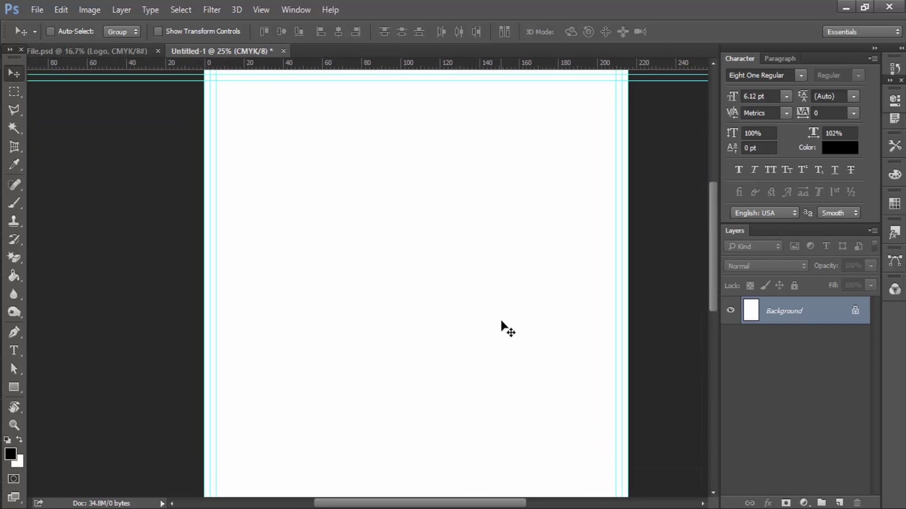
click(111, 51)
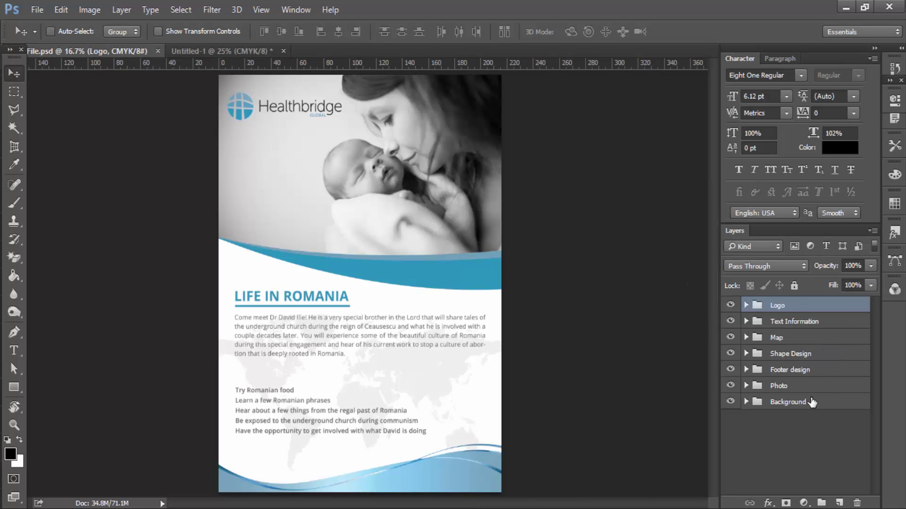
shift+click(811, 402)
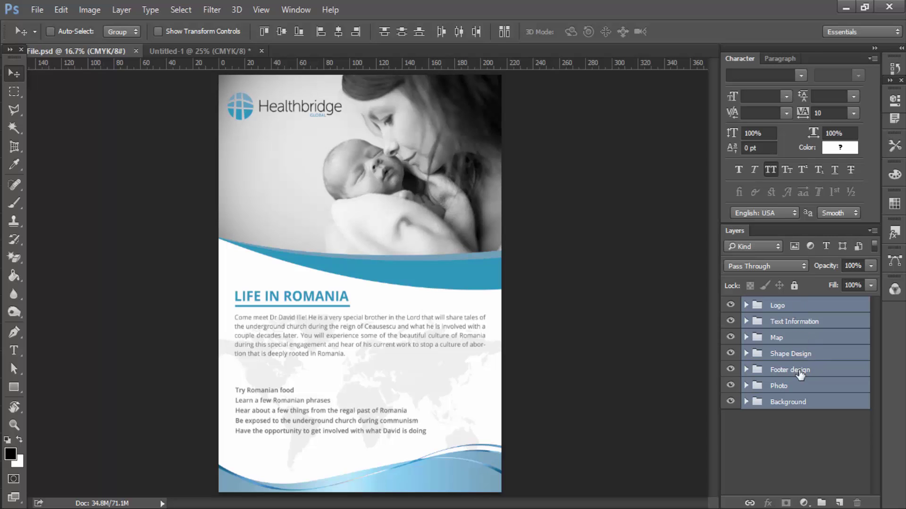
Drag the seven flyer layer groups into Untitled-1 and nudge them to fit the guides
drag(308, 152, 200, 51)
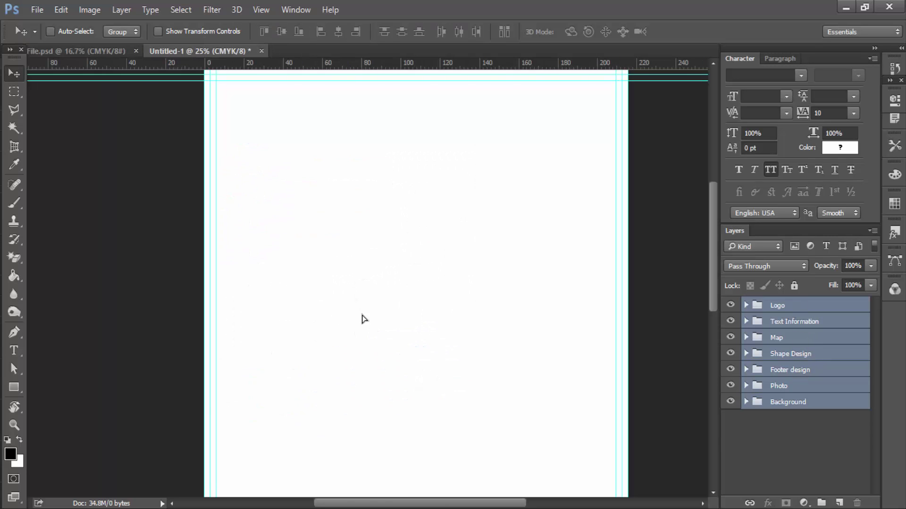
mouse_move(202, 44)
mouse_down()
mouse_move(380, 320)
mouse_move(381, 231)
mouse_up()
key(ctrl+minus)
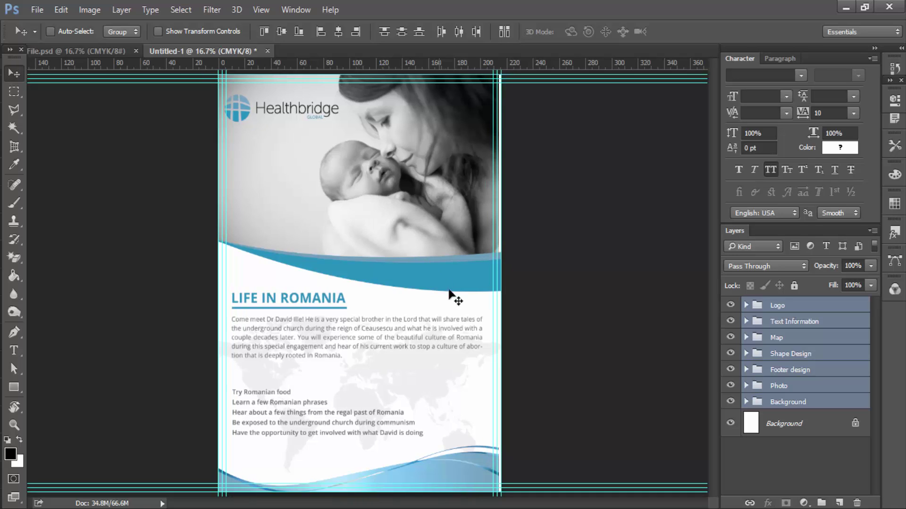
key(shift+Right)
key(shift+Right)
key(shift+Right)
key(shift+Right)
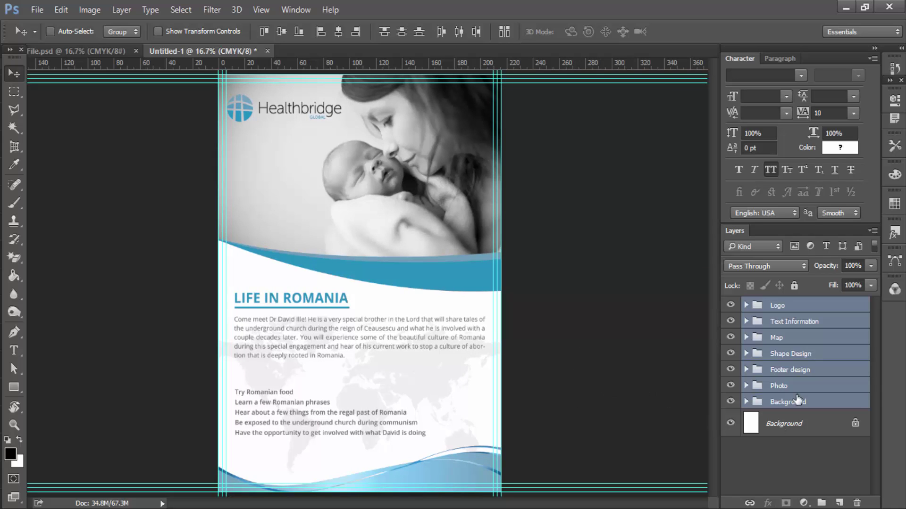
Expand the Shape Design group and toggle Shape 1's visibility to identify the blue wave
click(745, 354)
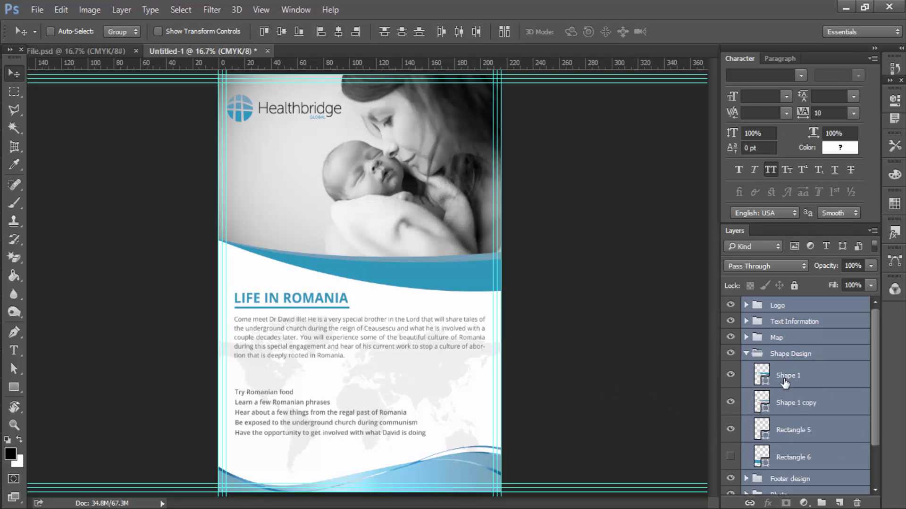
click(749, 375)
click(730, 376)
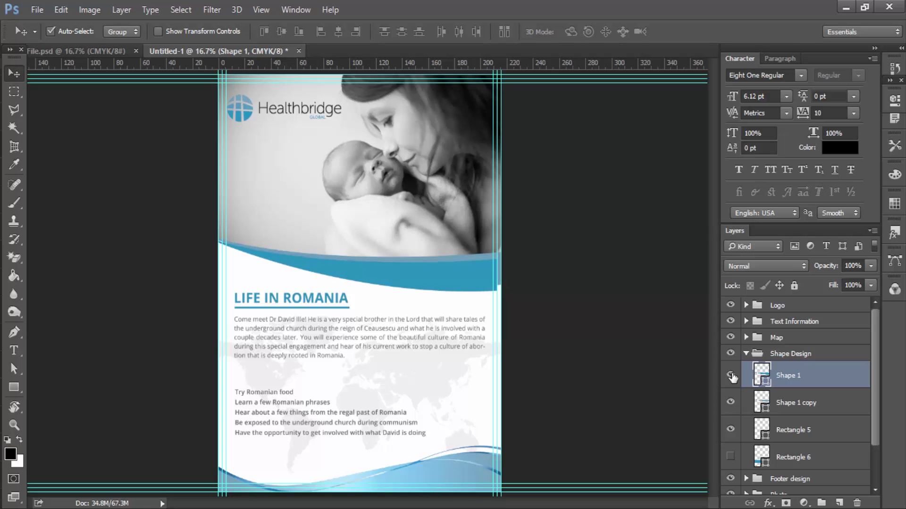
Nudge the blue wave right onto the right bleed guide, then view the whole flyer
key(ctrl+plus)
key(ctrl+plus)
key(ctrl+plus)
drag(420, 263, 319, 283)
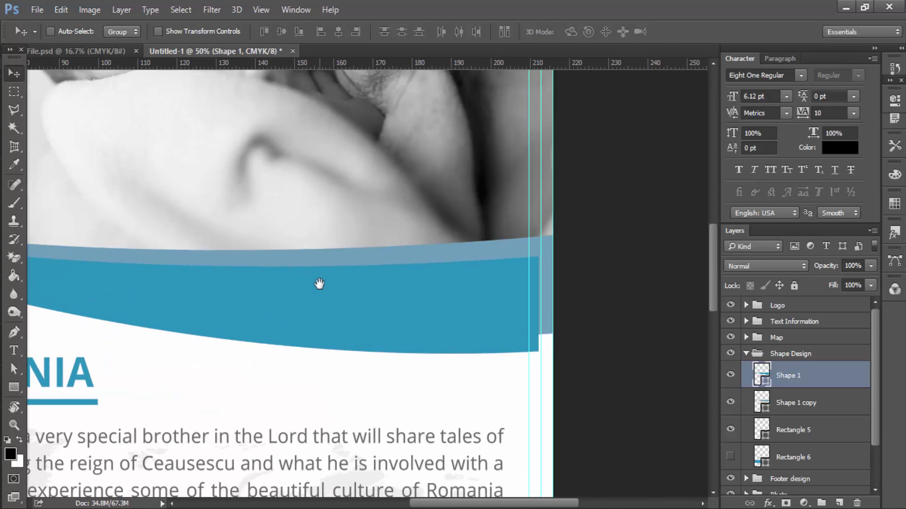
key(Right)
key(Right)
key(Right)
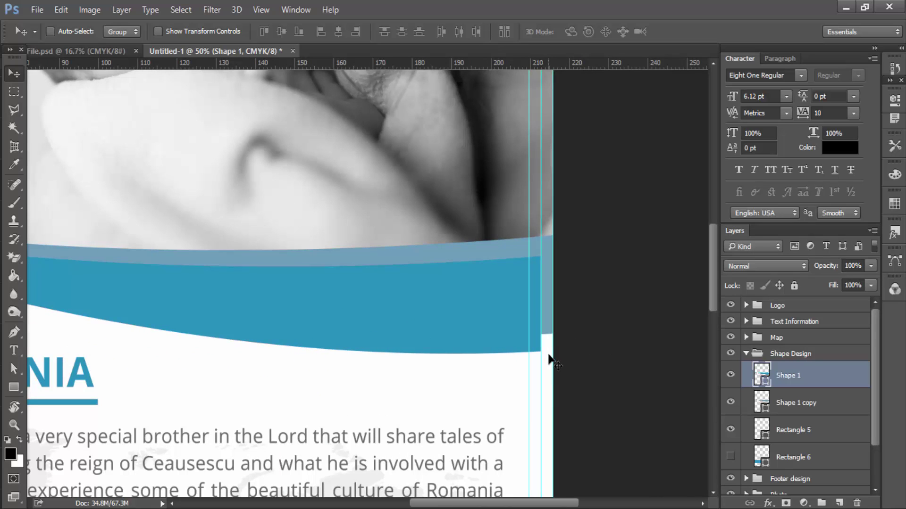
key(shift+Right)
key(shift+Right)
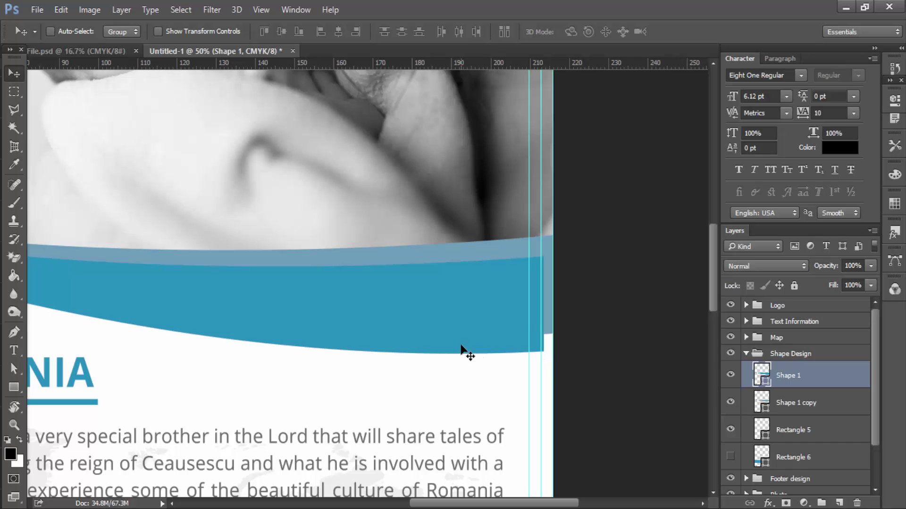
key(shift+Right)
key(shift+Right)
key(shift+Right)
key(shift+Right)
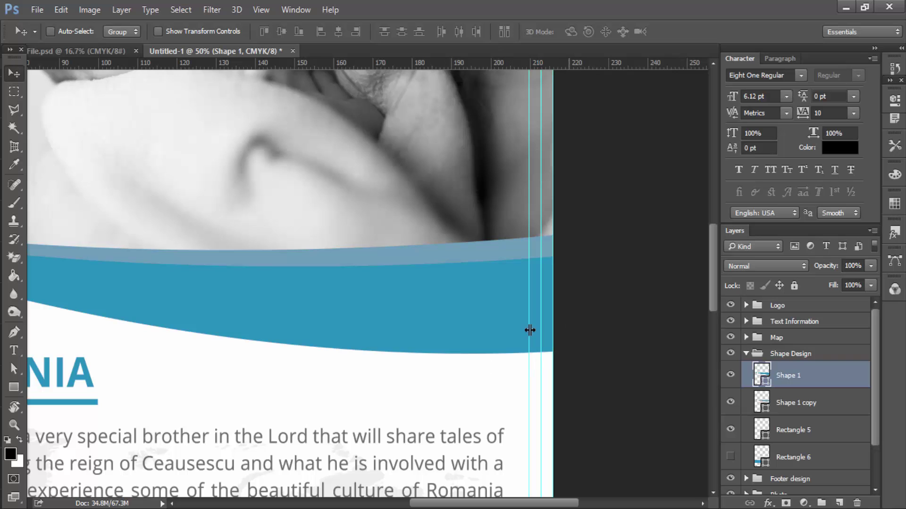
key(ctrl+minus)
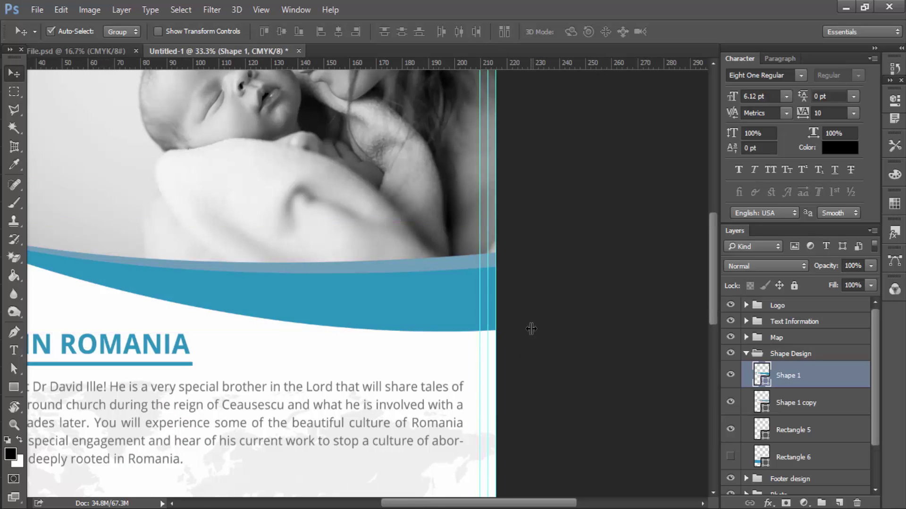
key(ctrl+minus)
key(ctrl+minus)
key(ctrl+minus)
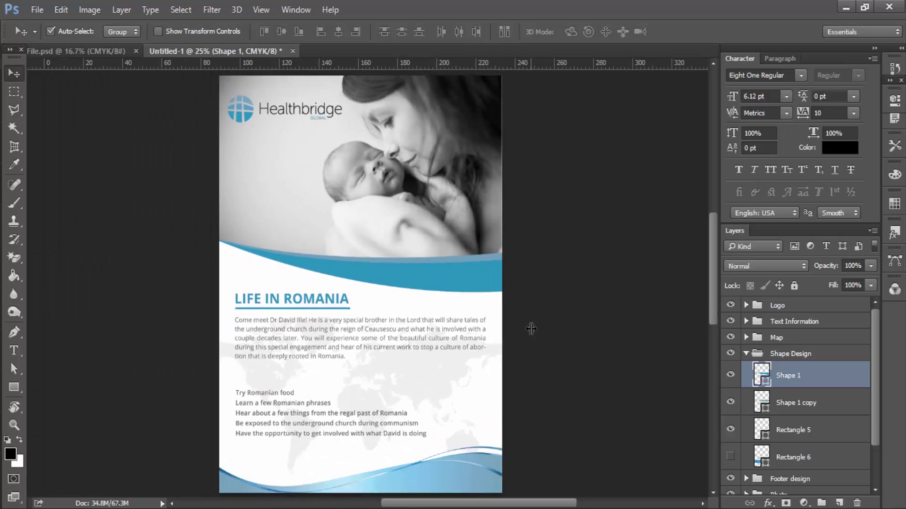
key(ctrl+plus)
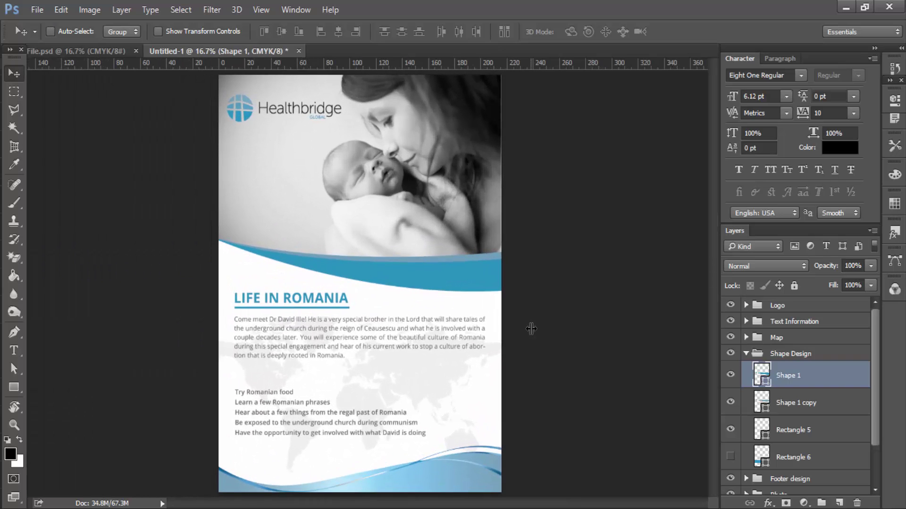
Select all layer groups from Logo to Background, nudge them right, and show the page guides
click(747, 354)
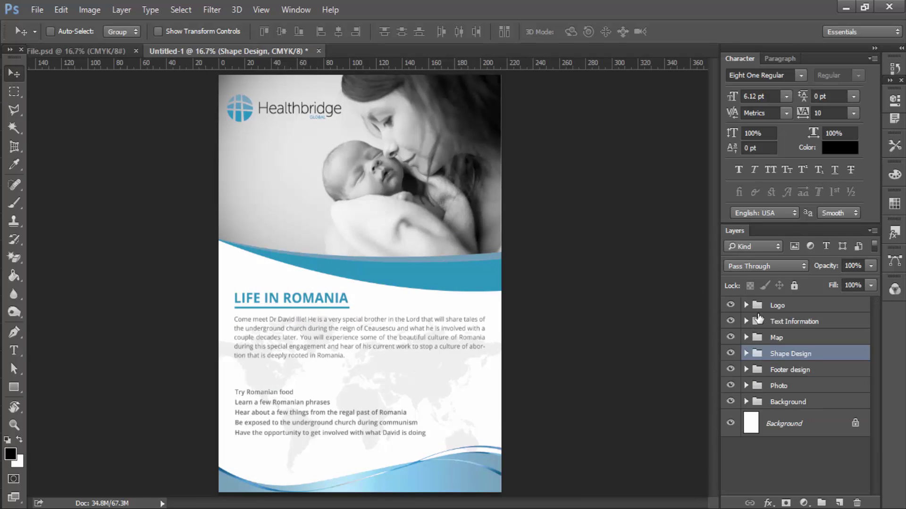
shift+click(773, 407)
key(shift+Right)
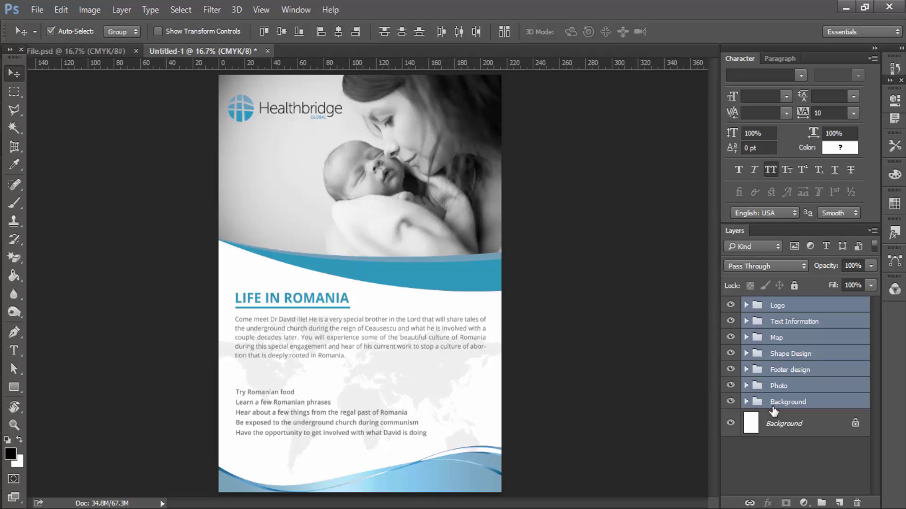
key(ctrl+minus)
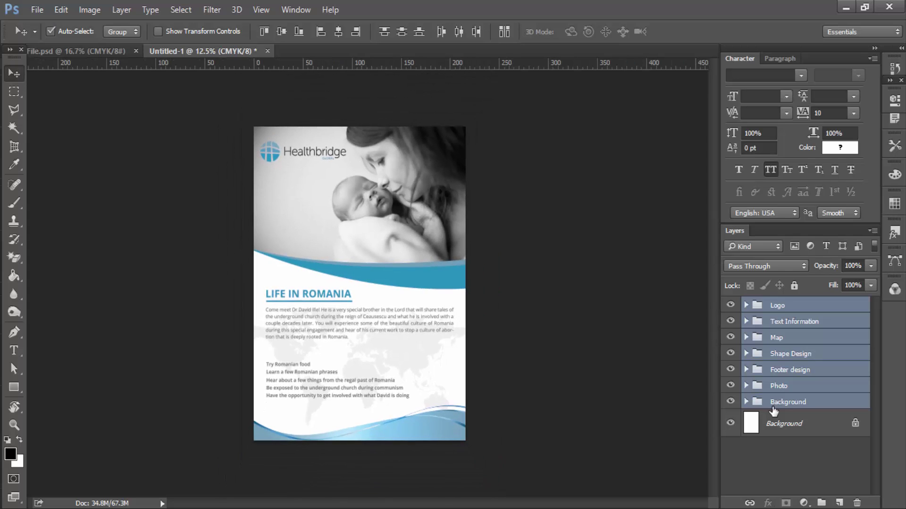
key(ctrl+plus)
key(ctrl+semicolon)
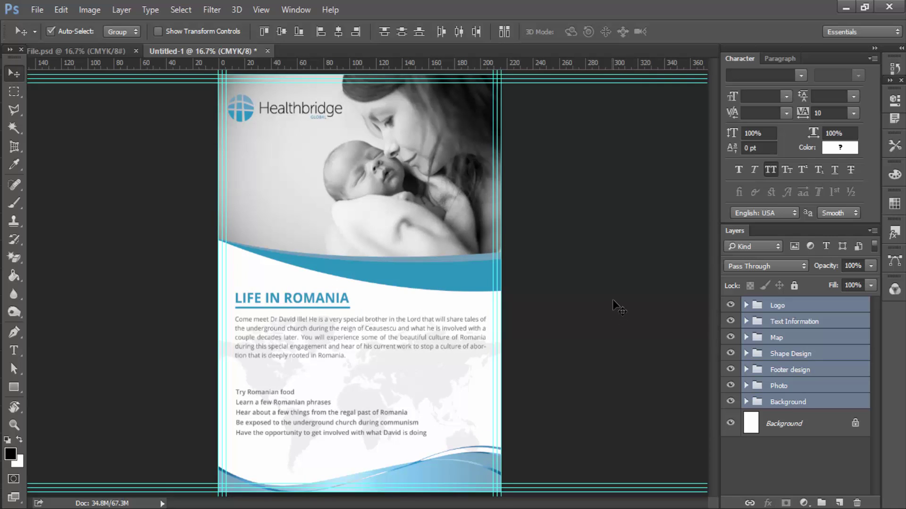
Create a new Flyer Final folder on the Desktop and open it
key(ctrl+s)
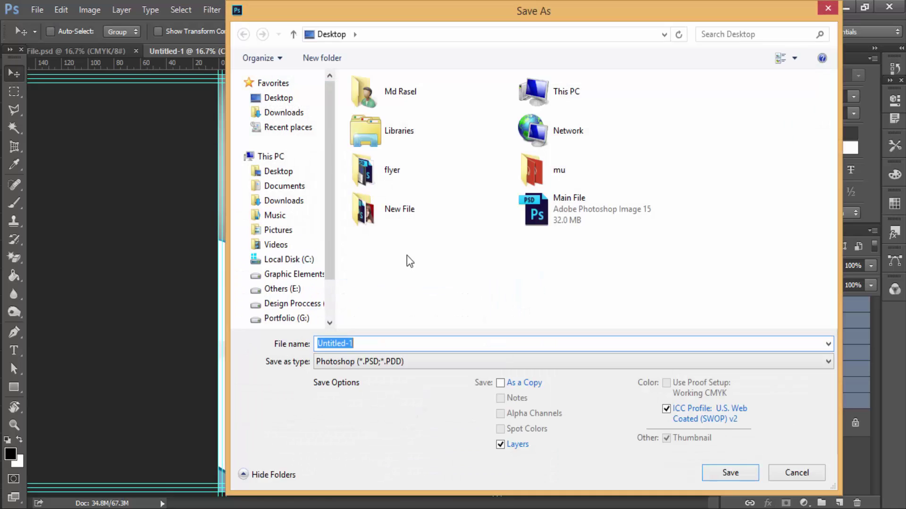
right_click(496, 258)
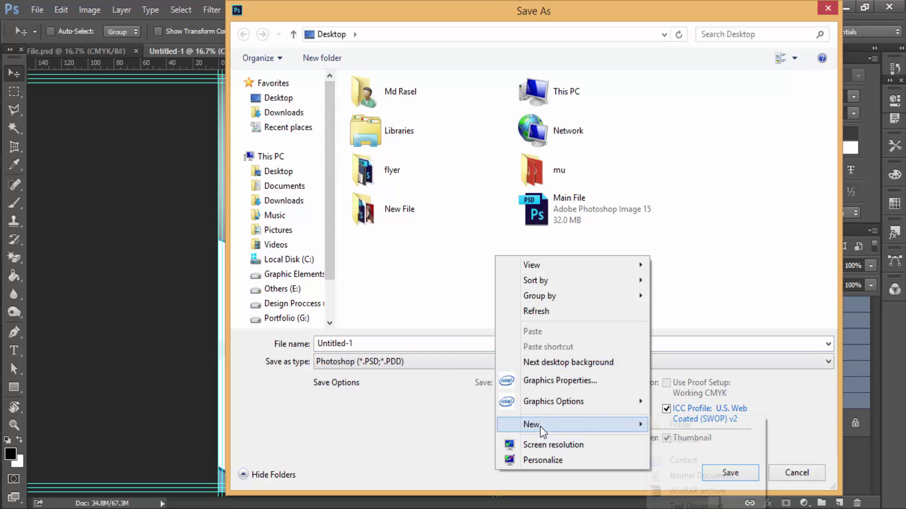
click(687, 425)
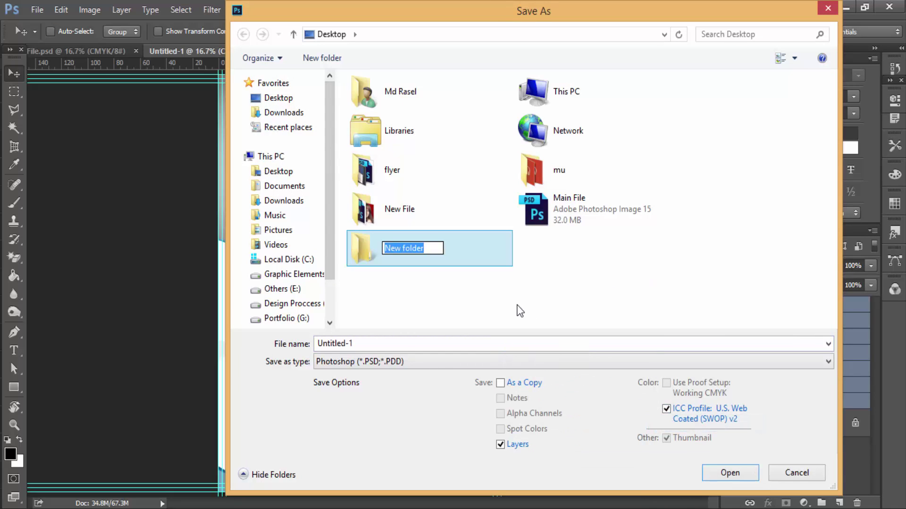
text(F)
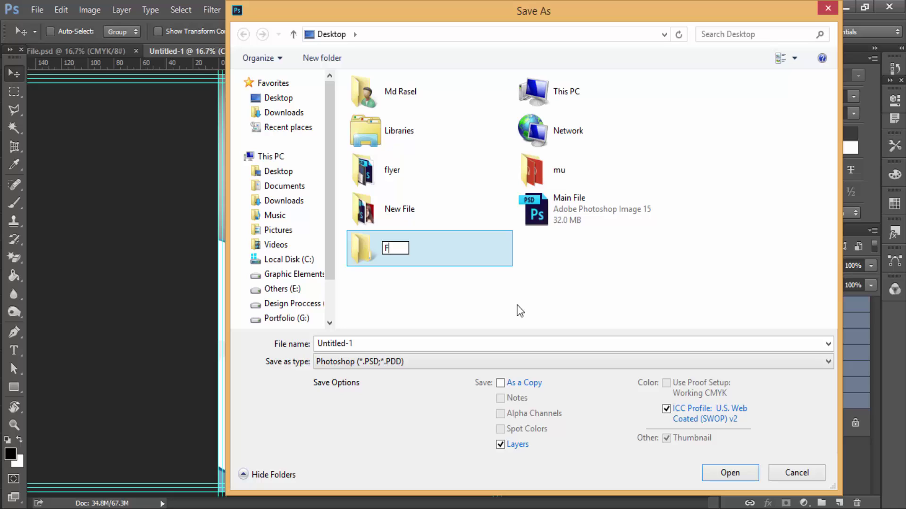
text(lyer)
text( F)
text(ine)
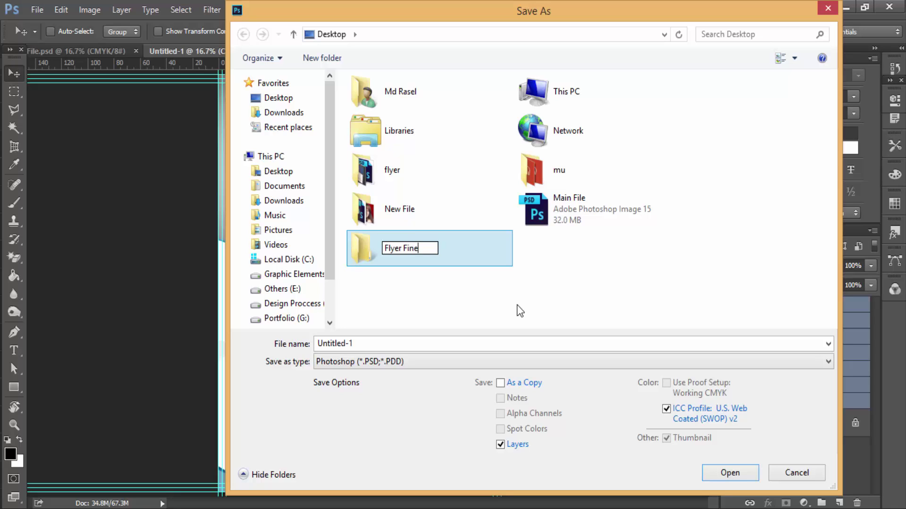
key(BackSpace)
key(BackSpace)
key(BackSpace)
text(Final)
key(Return)
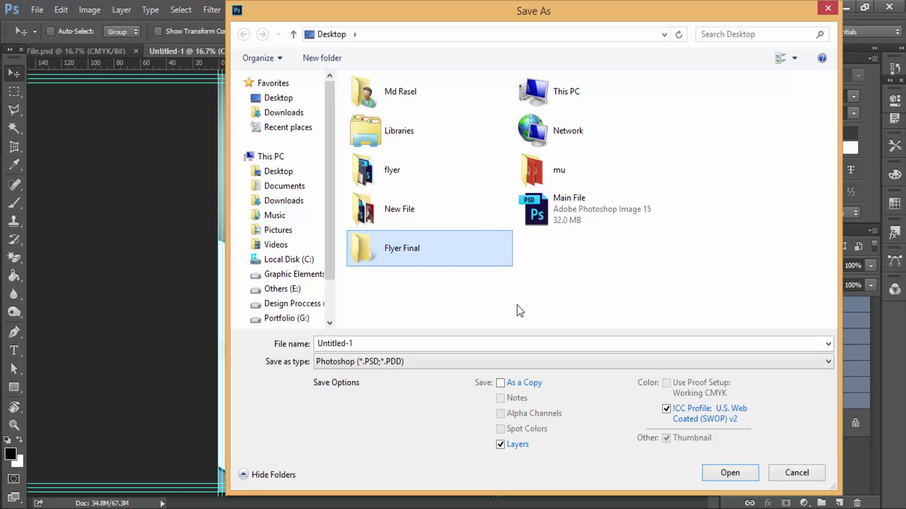
key(Return)
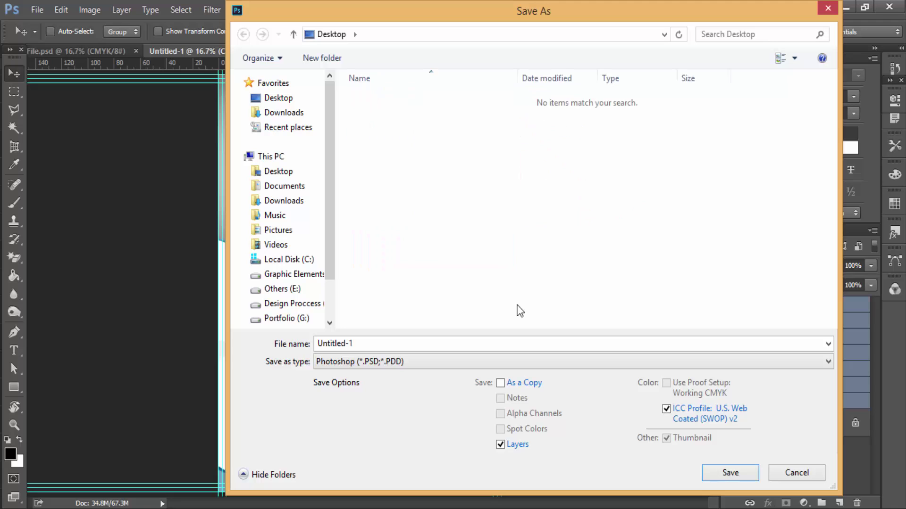
Save the flyer in Photoshop format as Main.psd
click(404, 367)
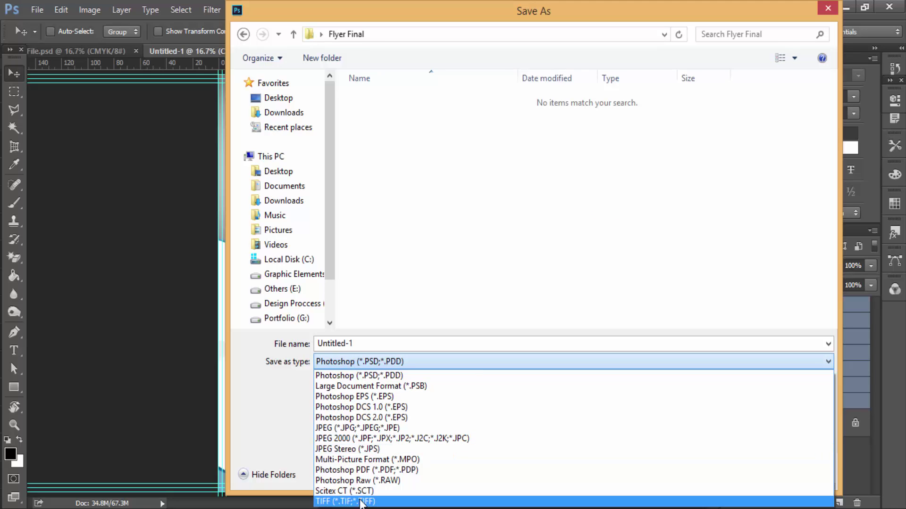
click(381, 377)
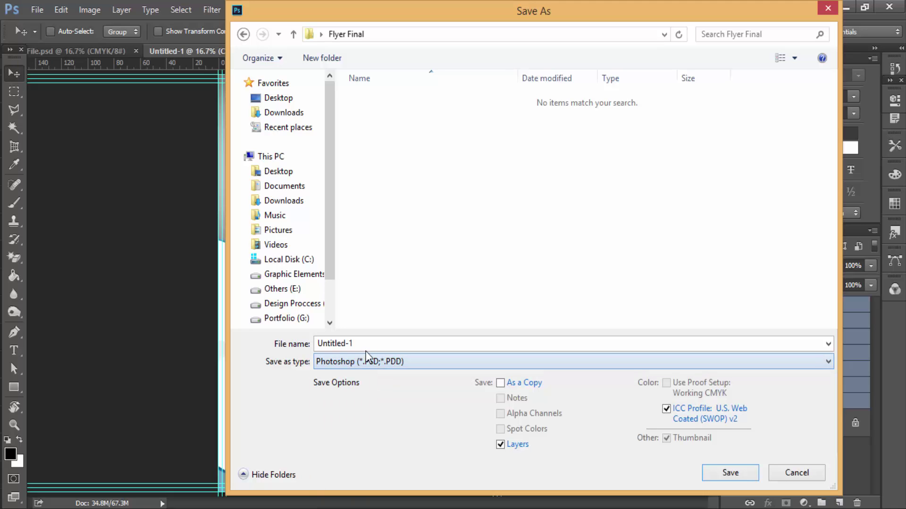
text(Main)
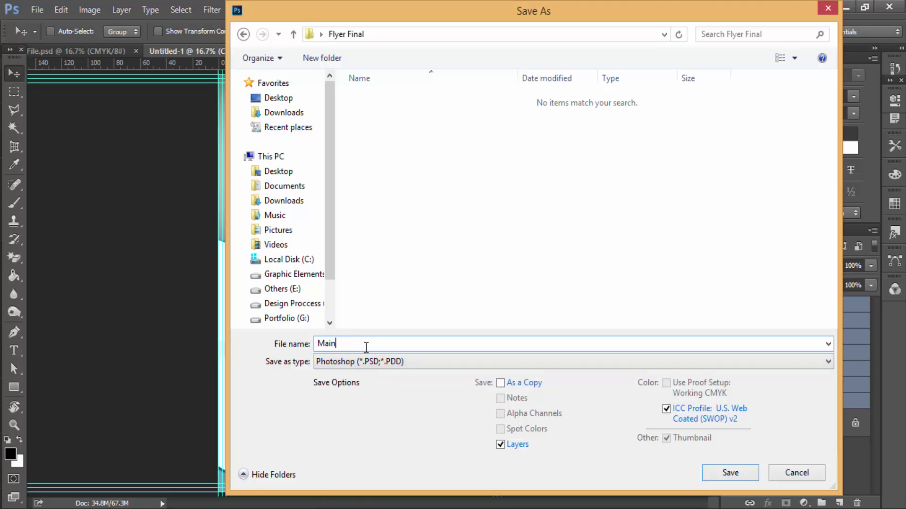
key(Return)
key(Return)
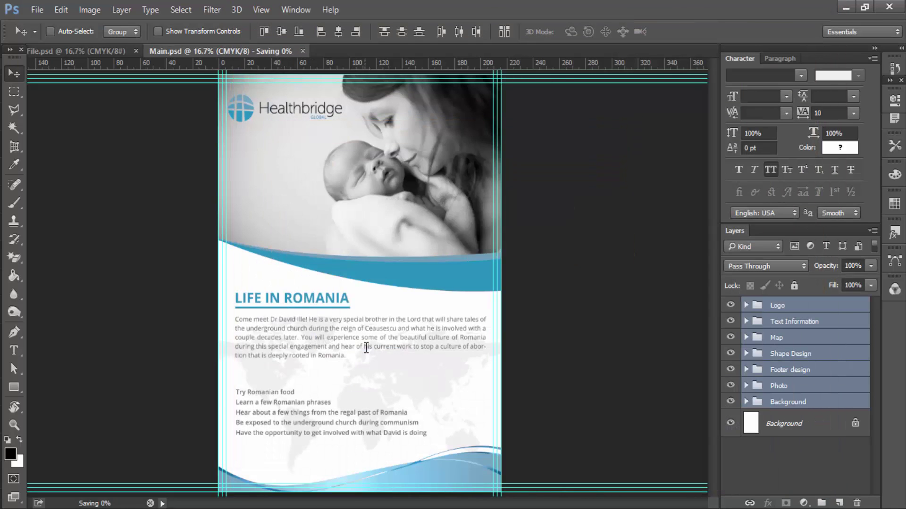
Convert the white Background layer to Layer 0, delete it, and re-save Main.psd
click(797, 431)
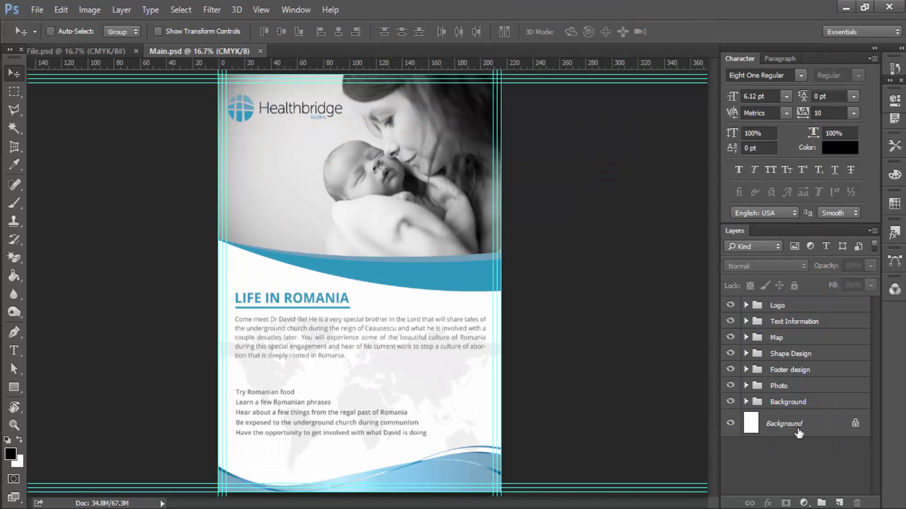
double_click(797, 431)
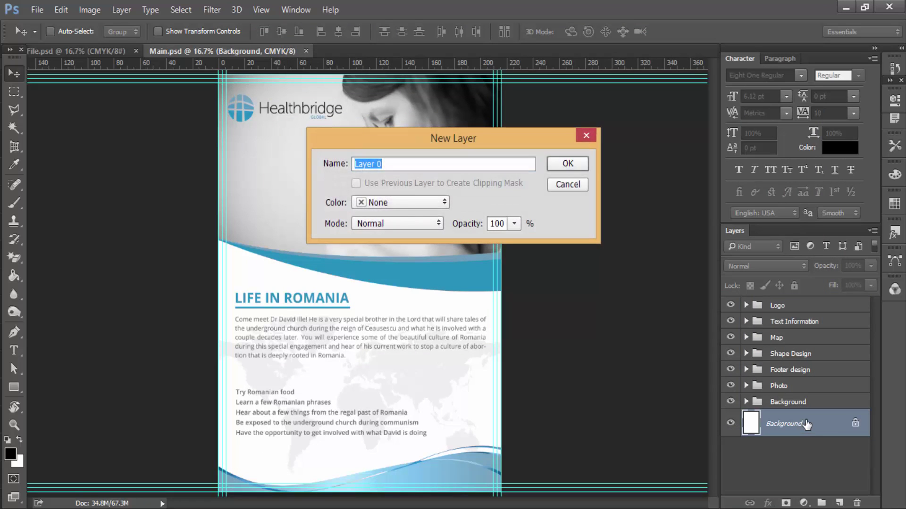
key(Return)
click(856, 502)
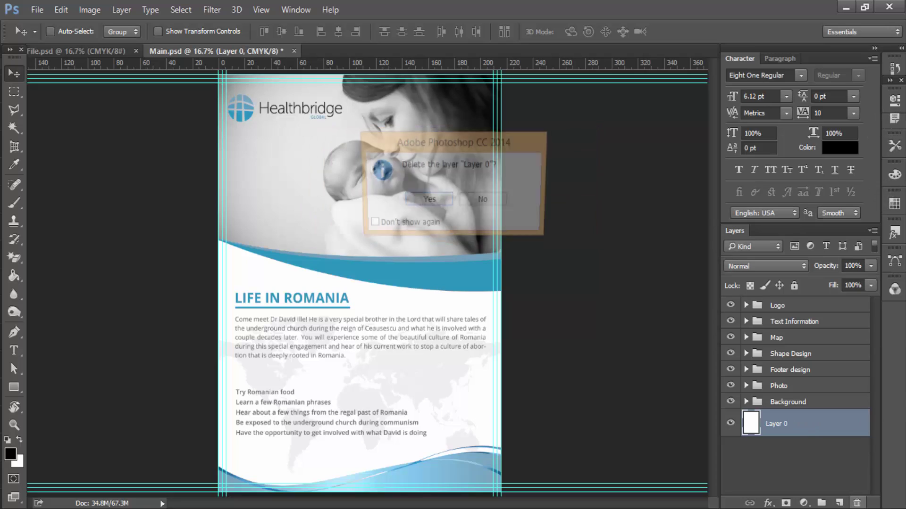
click(415, 195)
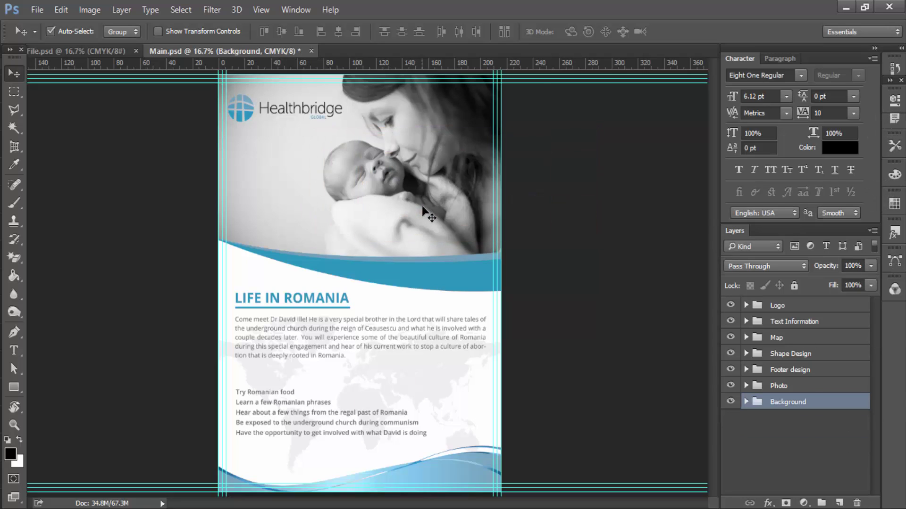
key(ctrl+s)
key(ctrl)
Save a Maximum-quality JPEG copy of Main to Flyer Final, then close Main.psd
key(ctrl+shift+s)
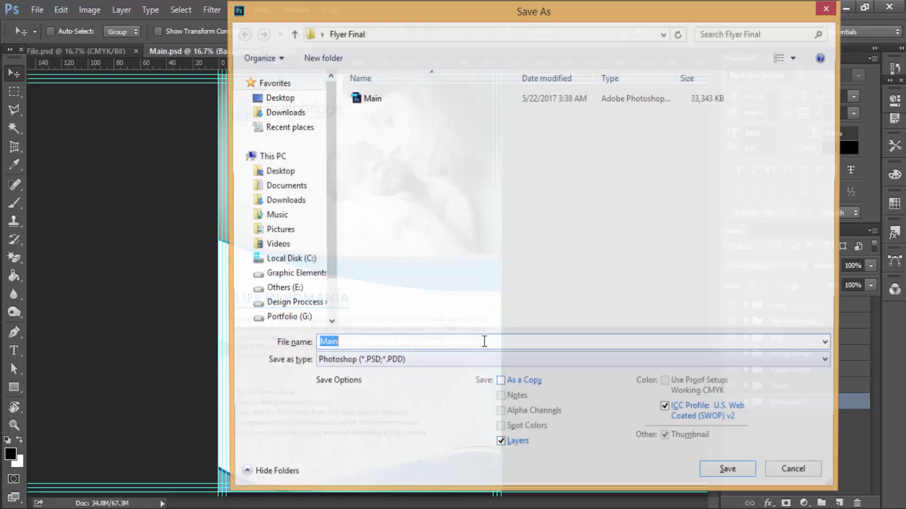
click(455, 362)
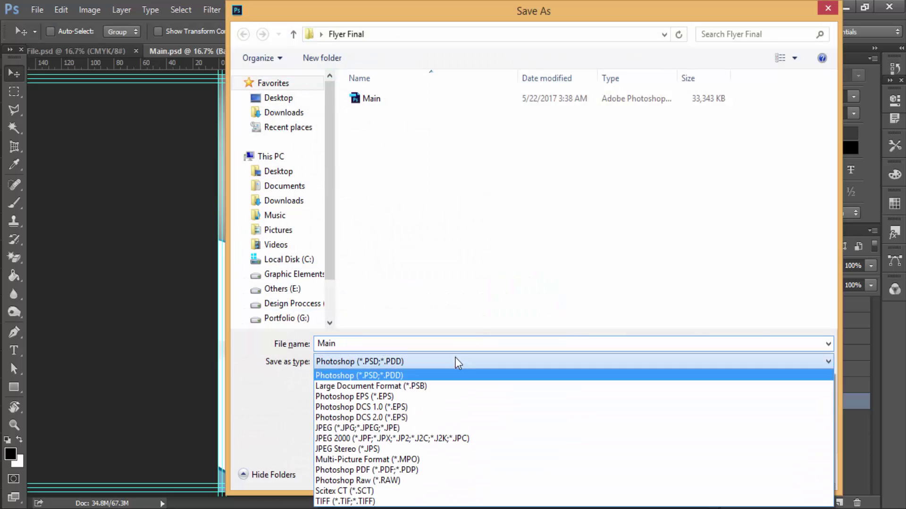
click(355, 428)
key(Return)
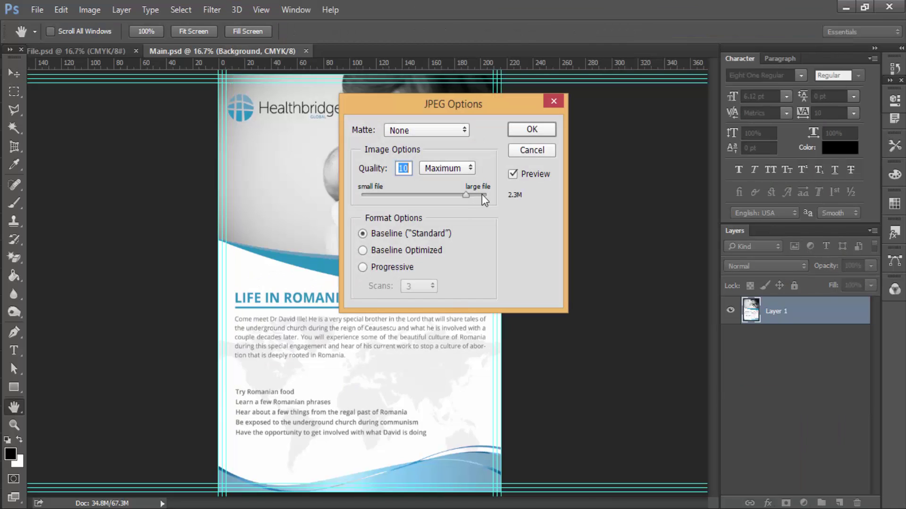
click(532, 130)
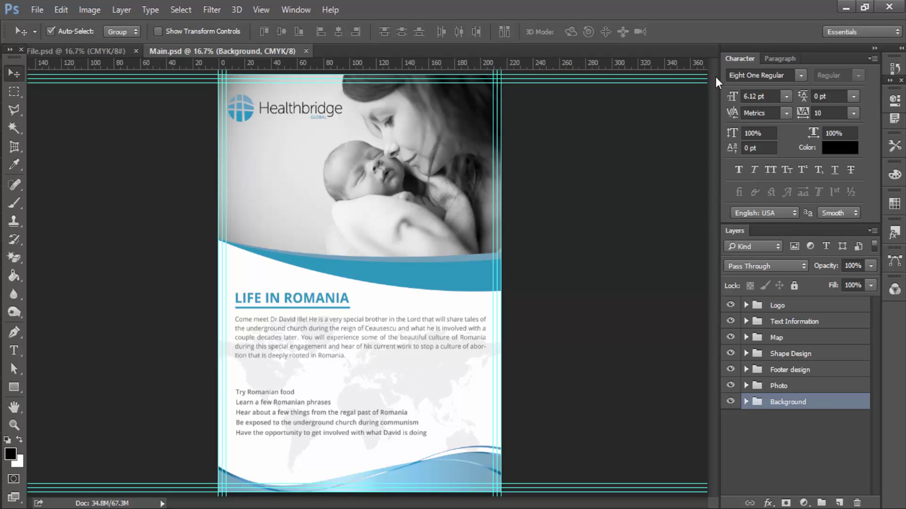
key(ctrl)
key(ctrl+w)
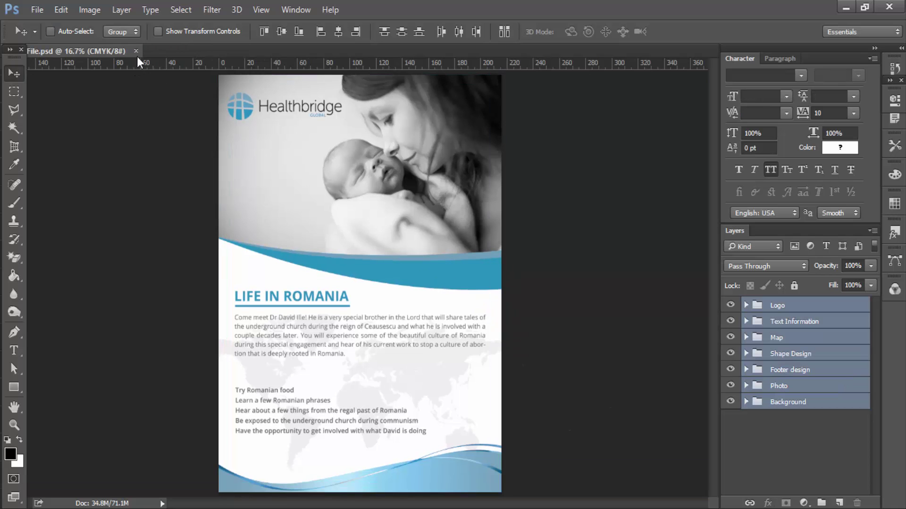
Duplicate Main.psd in the Flyer Final folder and open Main - Copy in Photoshop
click(136, 52)
click(841, 8)
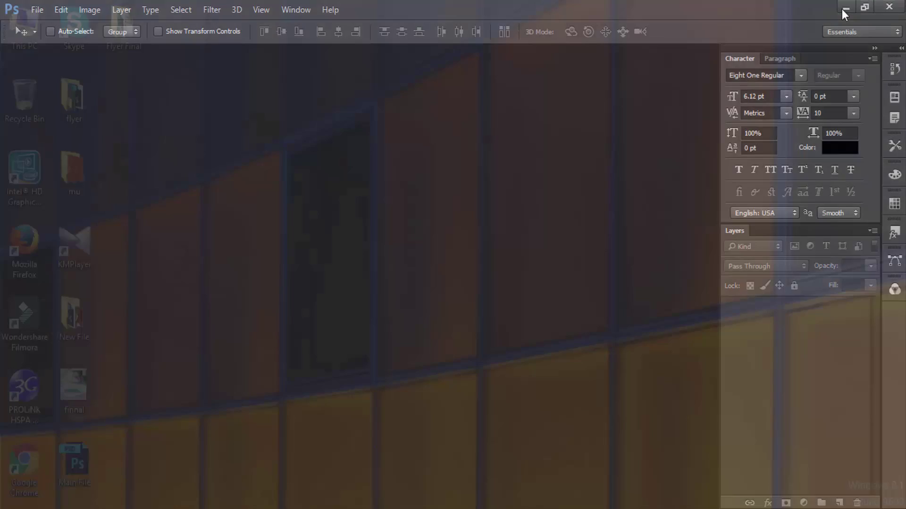
click(79, 319)
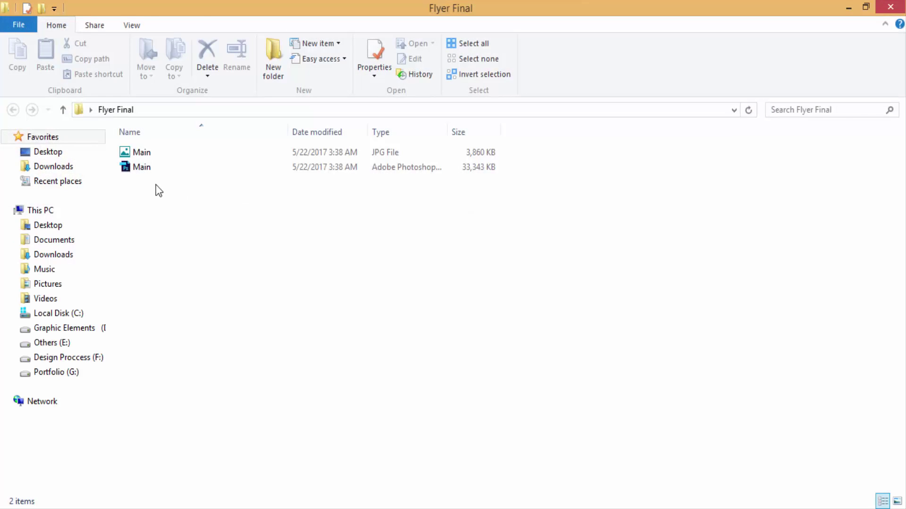
click(142, 168)
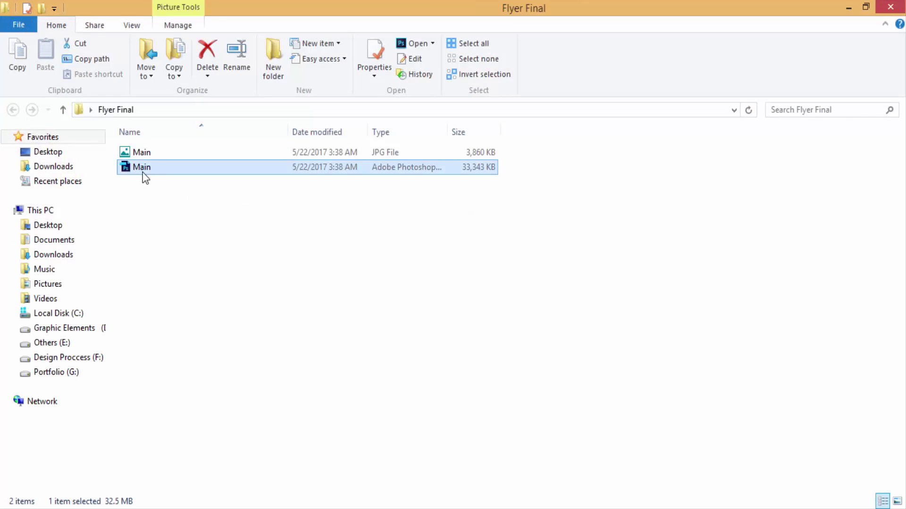
key(ctrl+c)
key(ctrl+v)
double_click(158, 182)
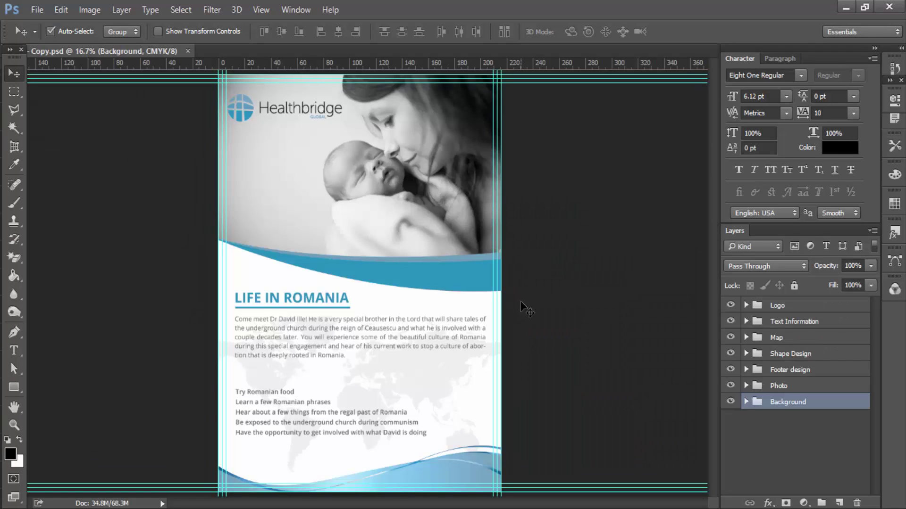
Save the flyer as Photoshop PDF, removing ' - Copy' so the file is named Main
click(50, 31)
click(37, 10)
click(35, 166)
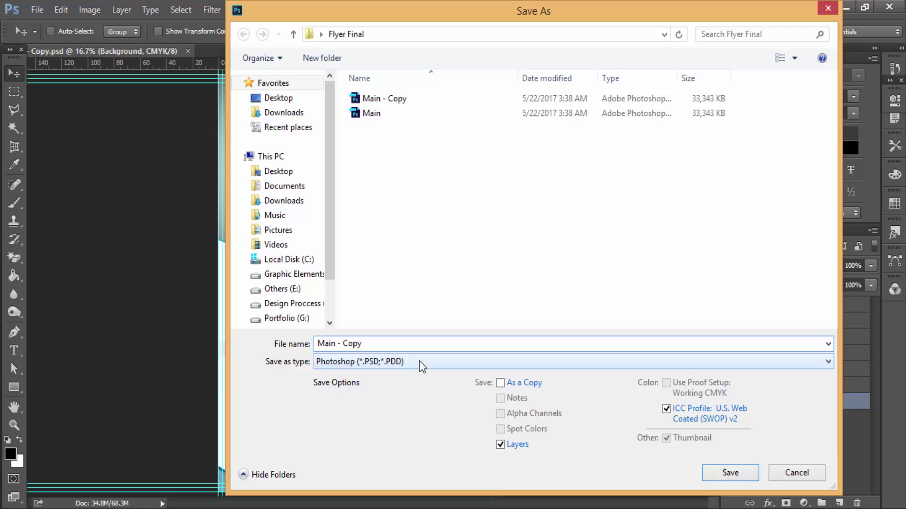
click(420, 361)
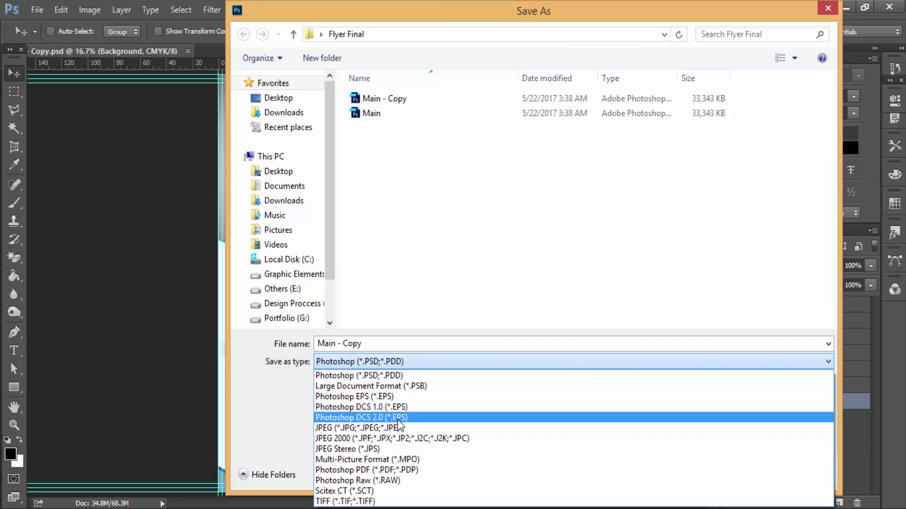
click(410, 470)
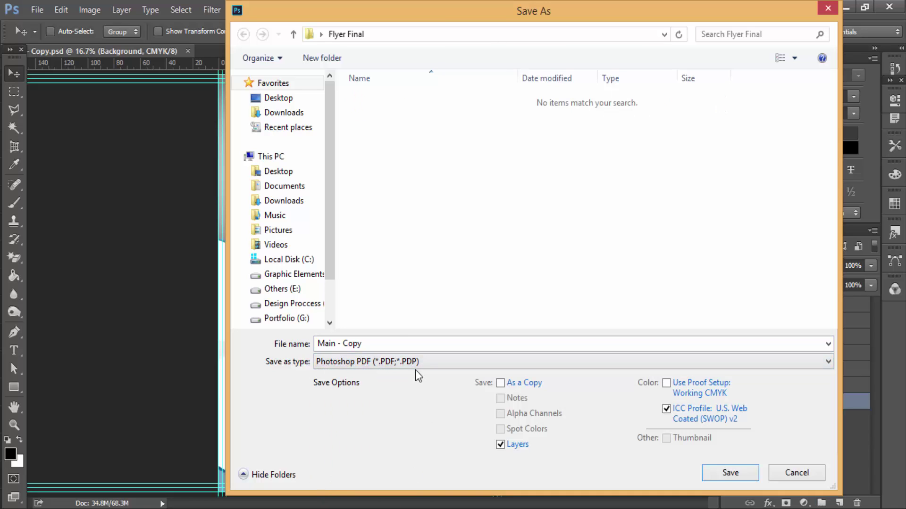
click(394, 344)
drag(415, 347, 336, 349)
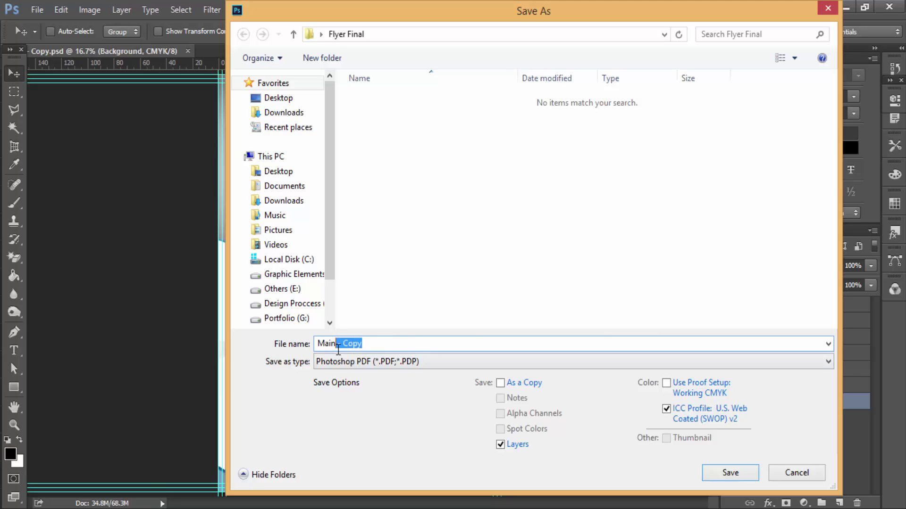
key(BackSpace)
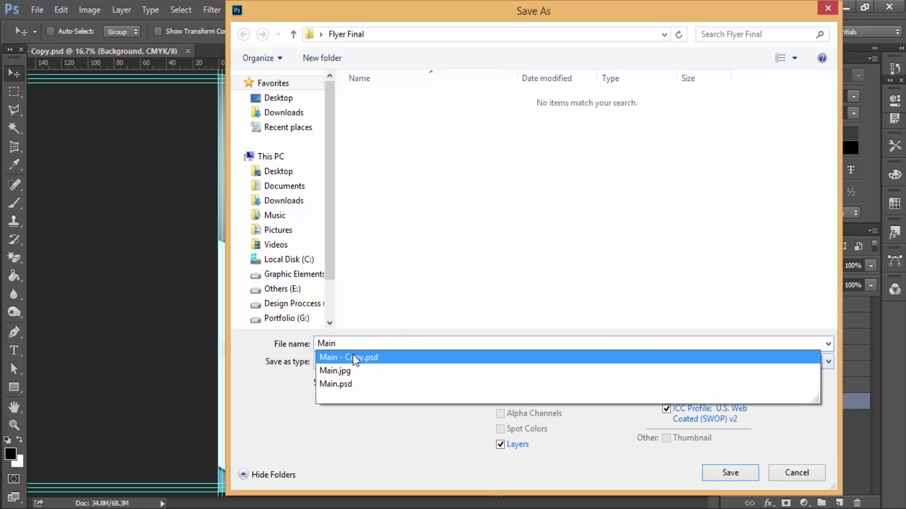
click(742, 474)
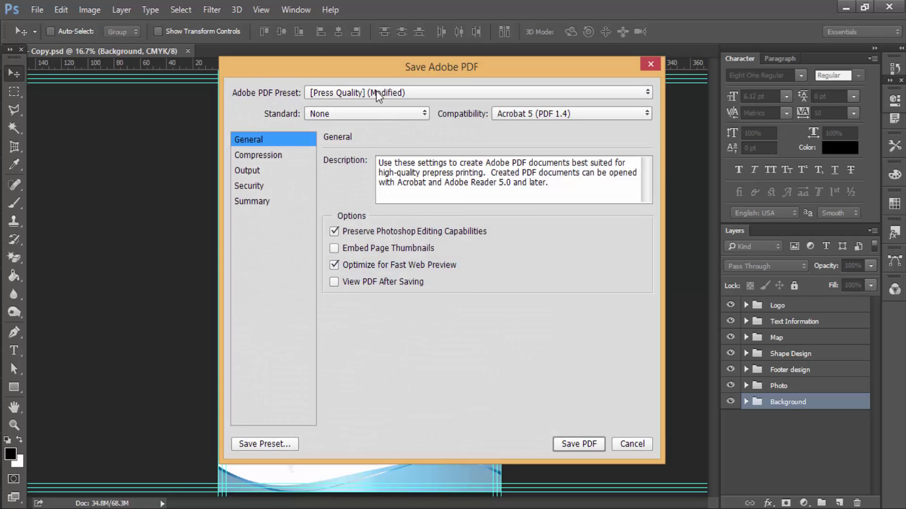
Apply the Press Quality preset and create the PDF
click(375, 91)
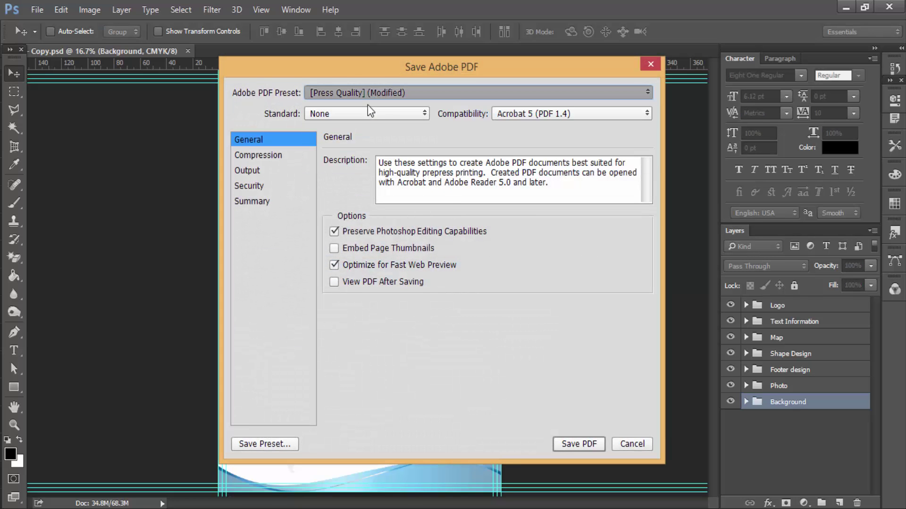
click(393, 89)
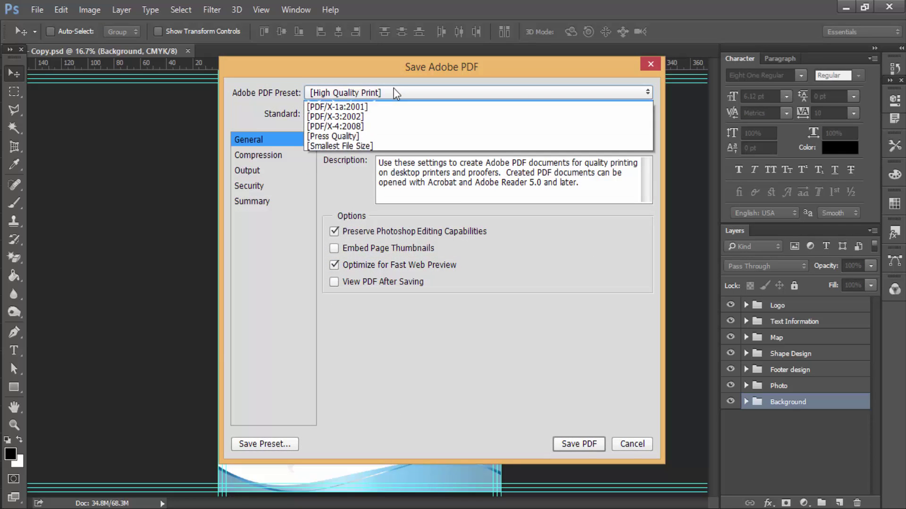
click(342, 145)
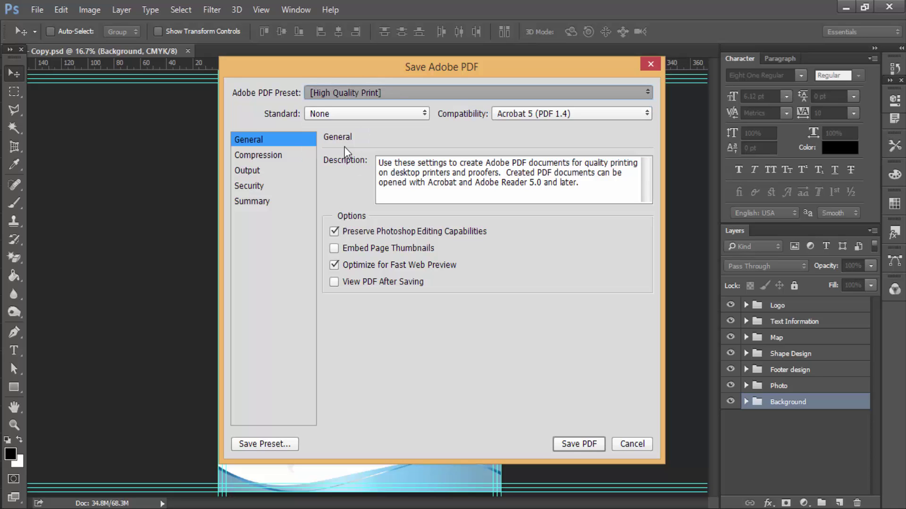
click(595, 446)
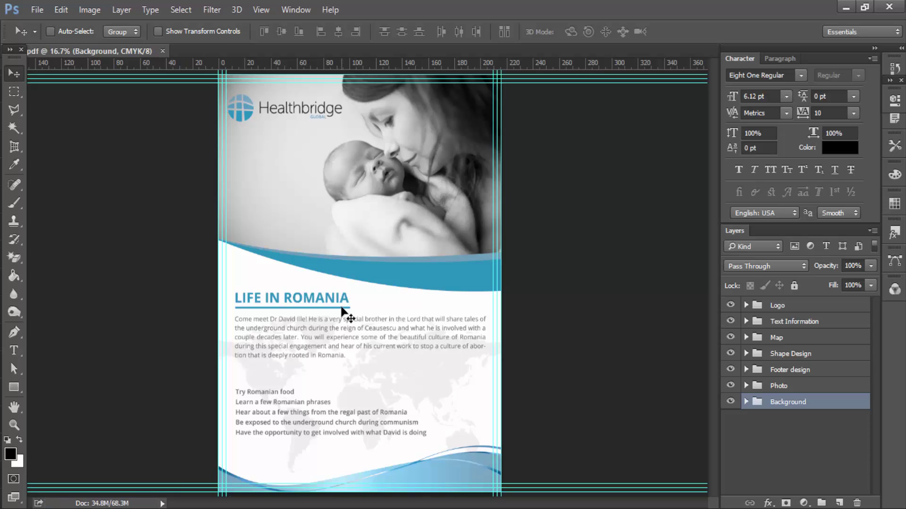
Open Main.pdf from Flyer Final in Adobe Reader to check it, then close Reader
click(846, 7)
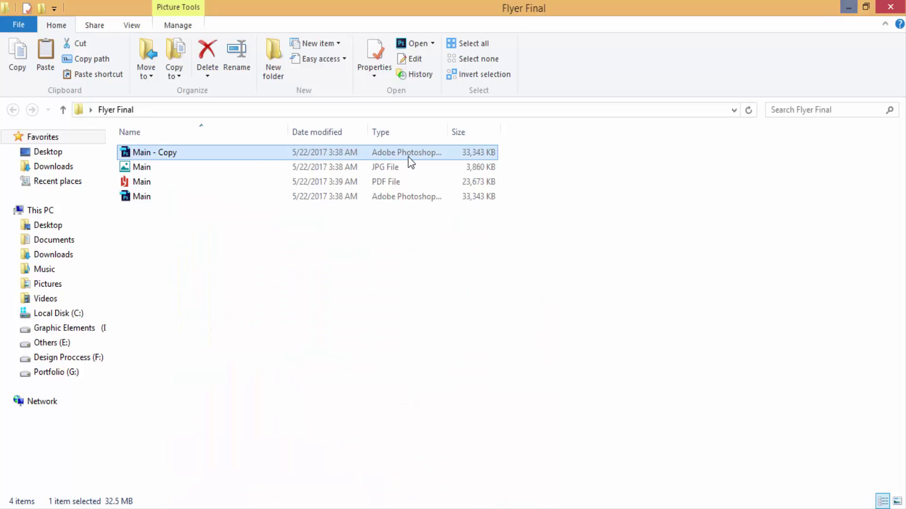
right_click(150, 184)
mouse_move(193, 209)
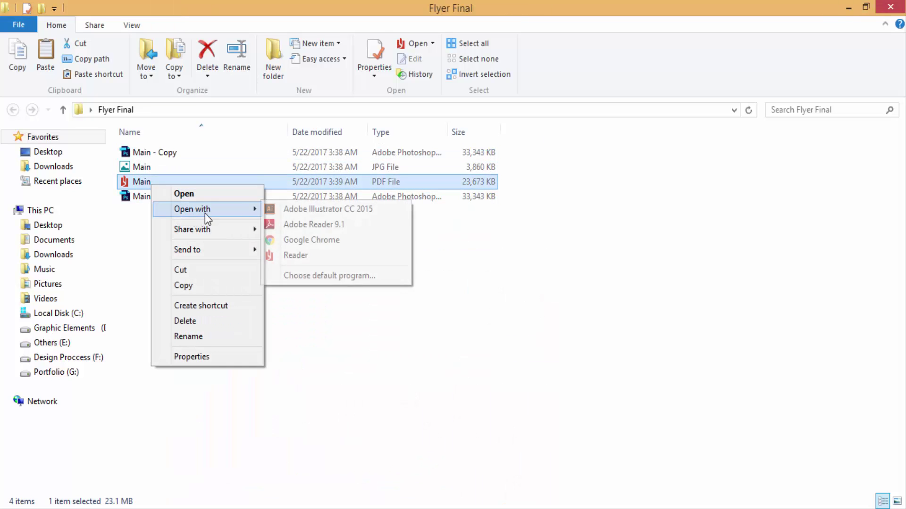
click(314, 225)
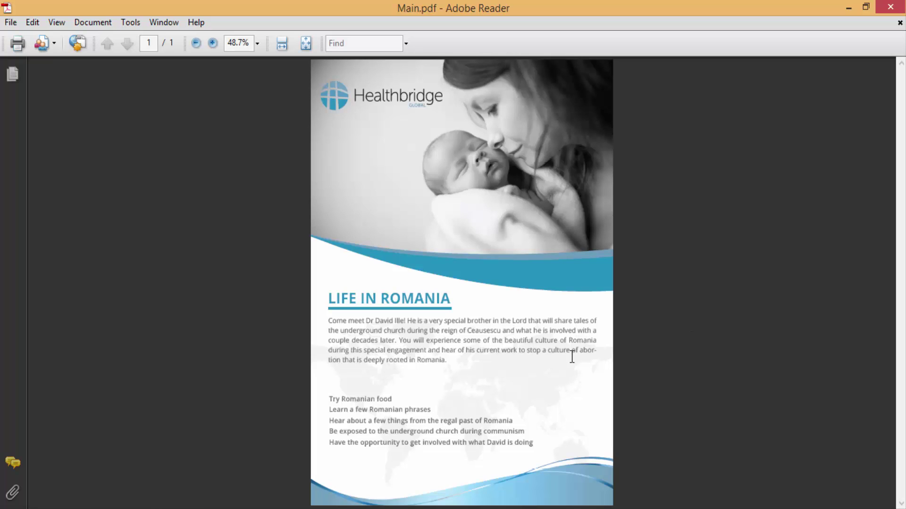
click(902, 10)
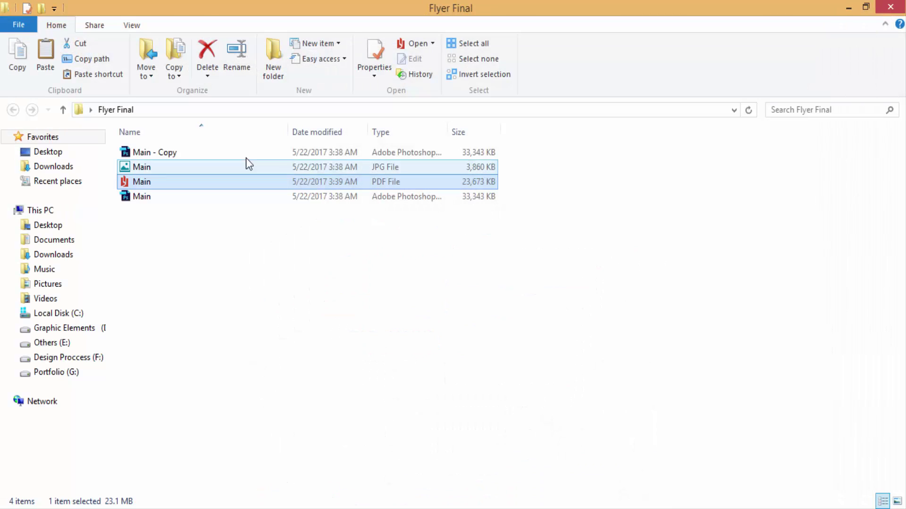
Delete Main - Copy from Flyer Final, leaving the Main PSD, PDF and JPG files
click(156, 154)
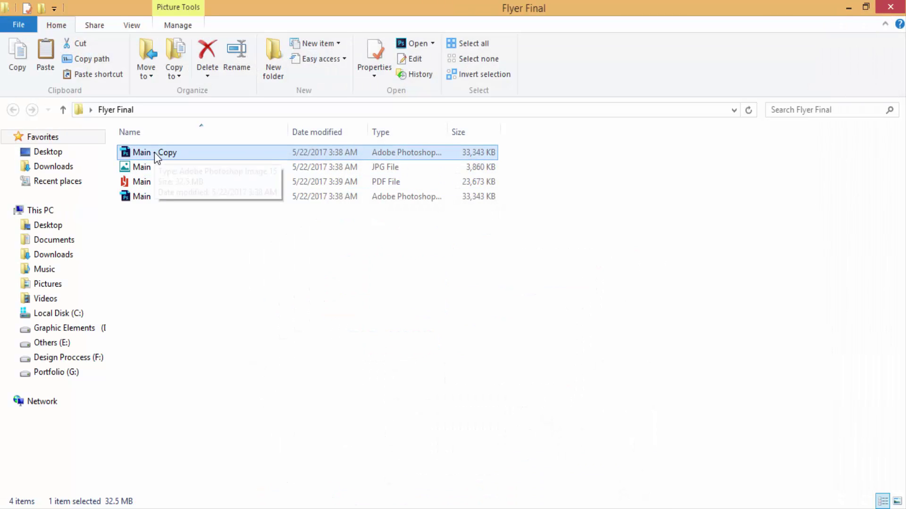
mouse_move(154, 152)
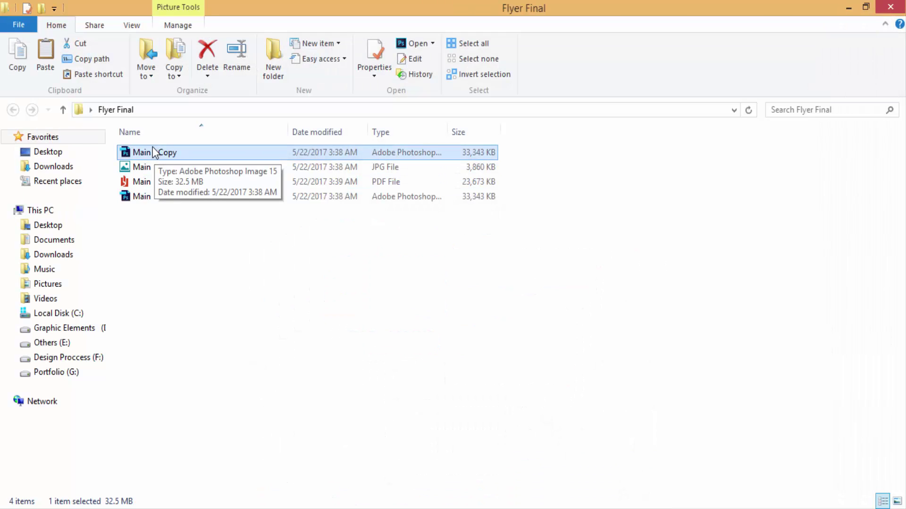
key(Delete)
click(160, 183)
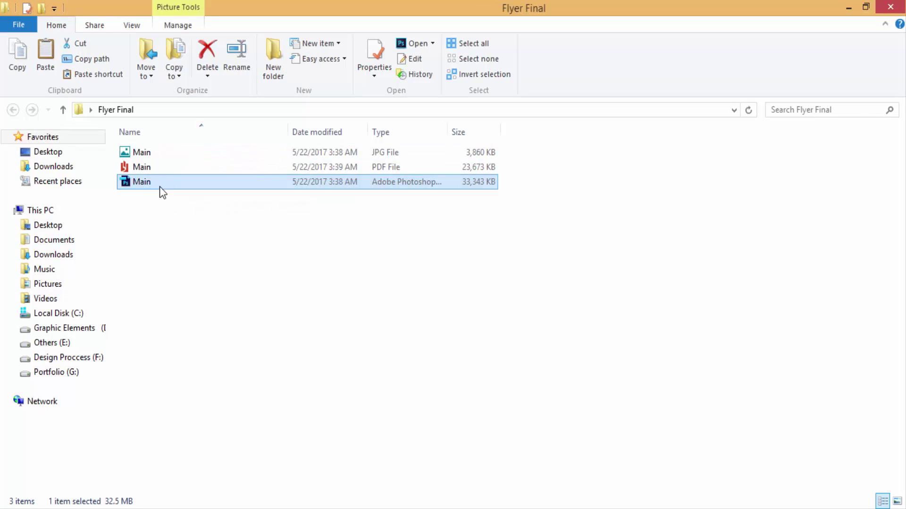
click(150, 168)
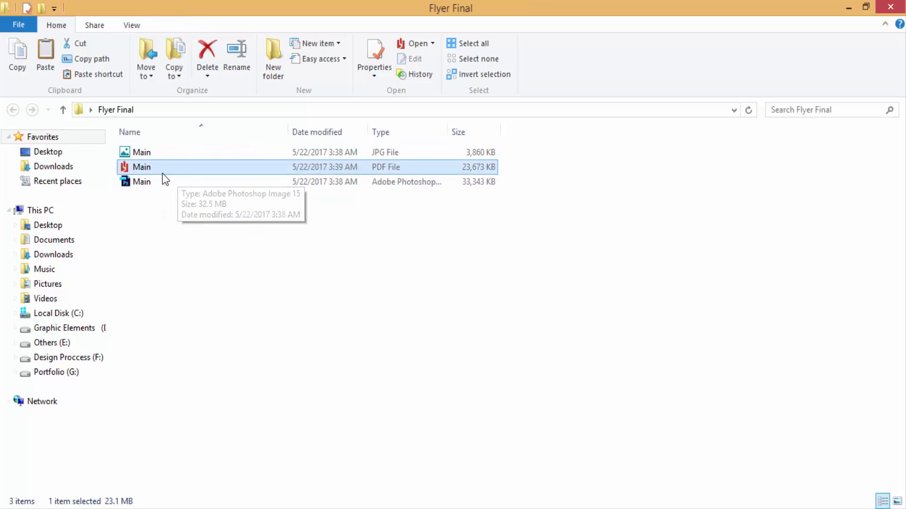
click(153, 154)
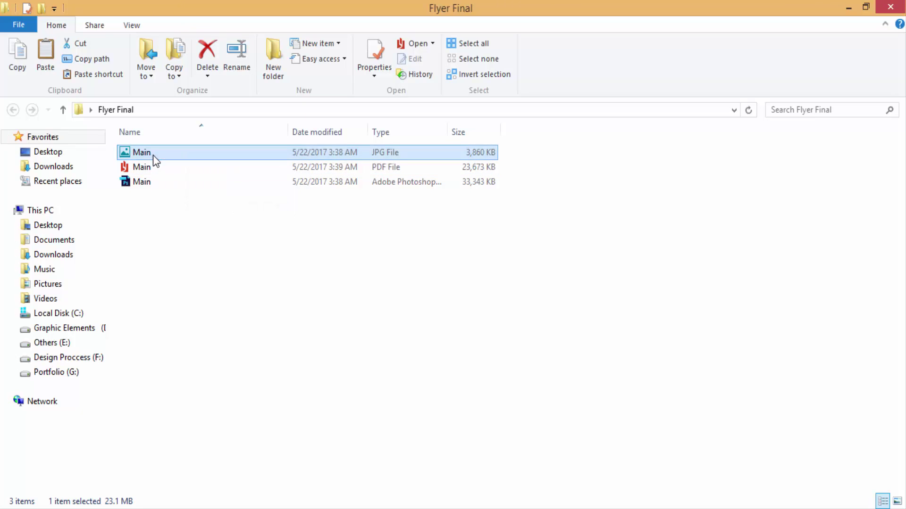
click(149, 166)
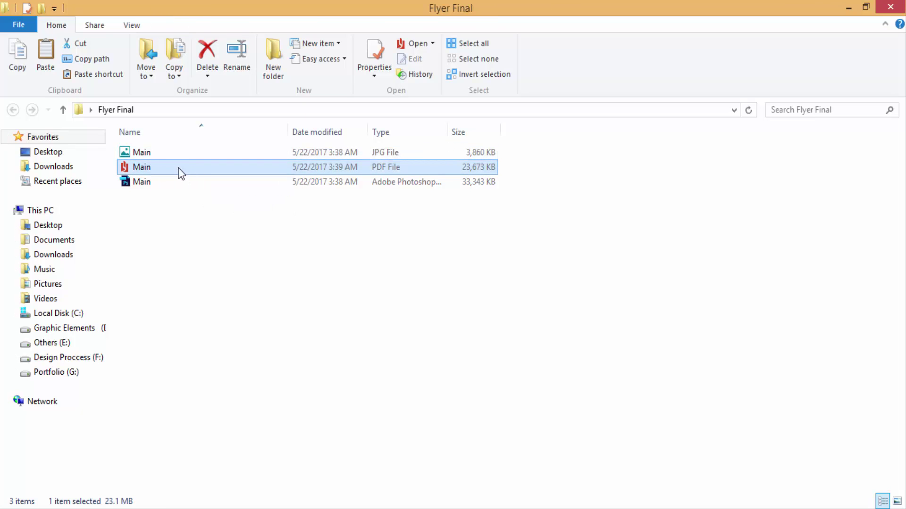
click(154, 157)
drag(155, 161, 293, 182)
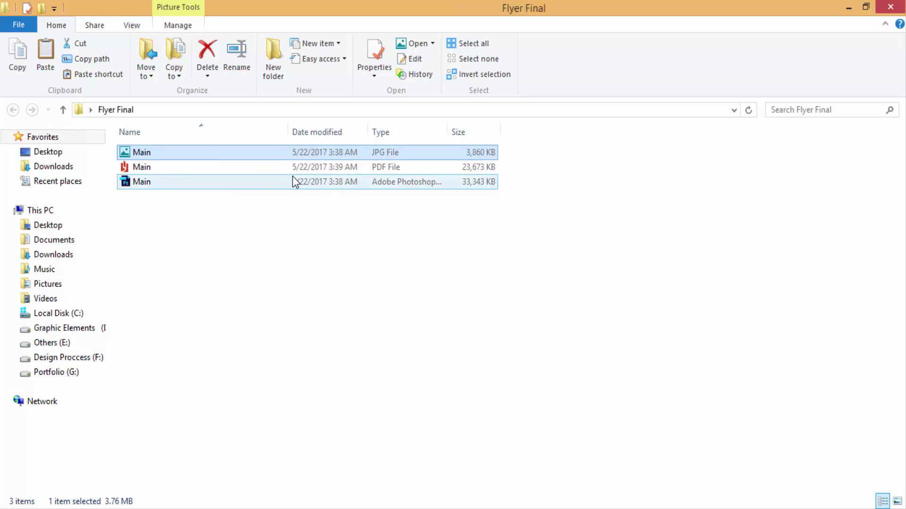
click(354, 219)
Drag finnal.jpg from the desktop into Photoshop to open it
click(848, 8)
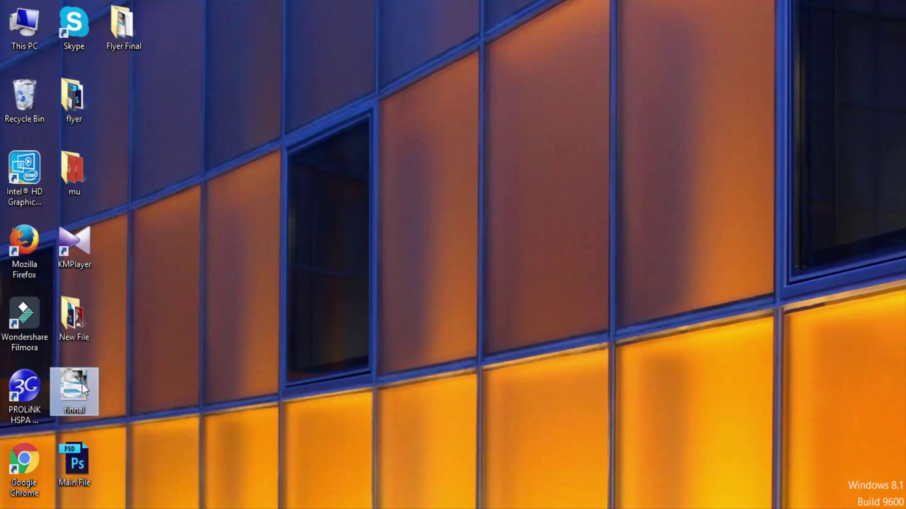
mouse_move(75, 389)
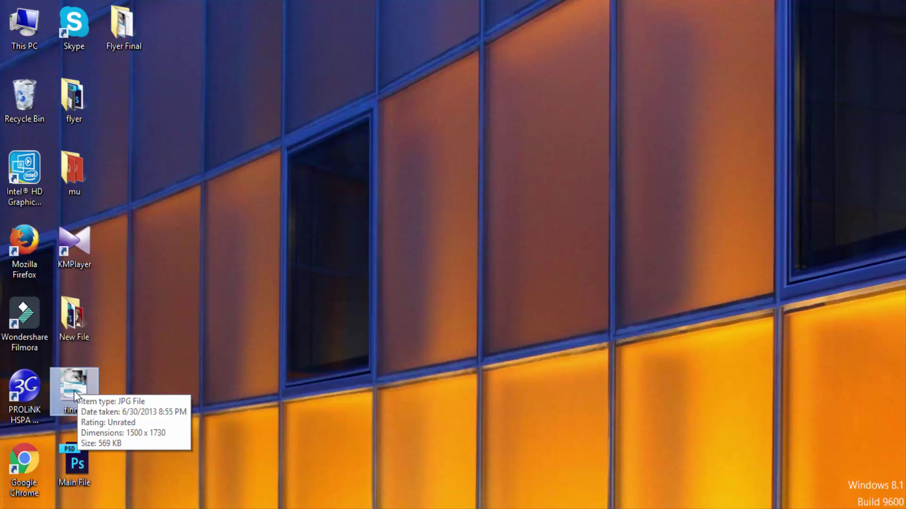
drag(75, 388, 175, 377)
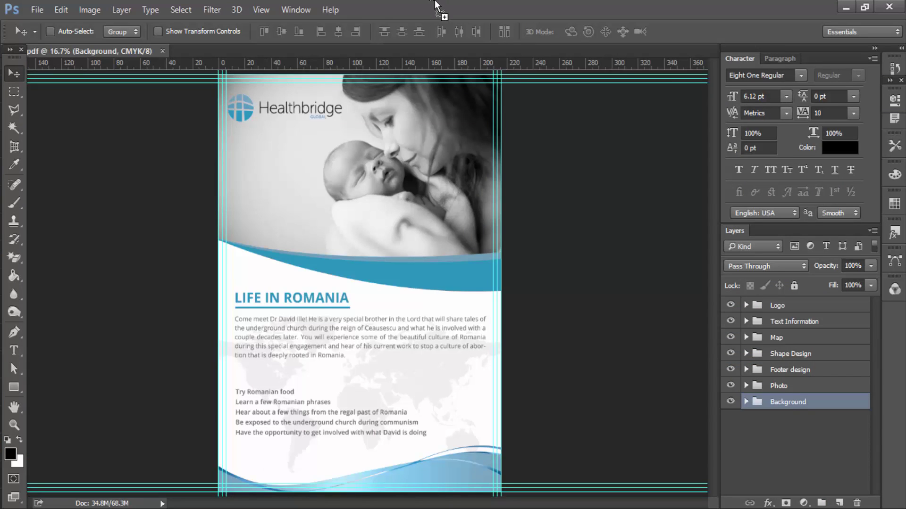
drag(409, 118, 408, 118)
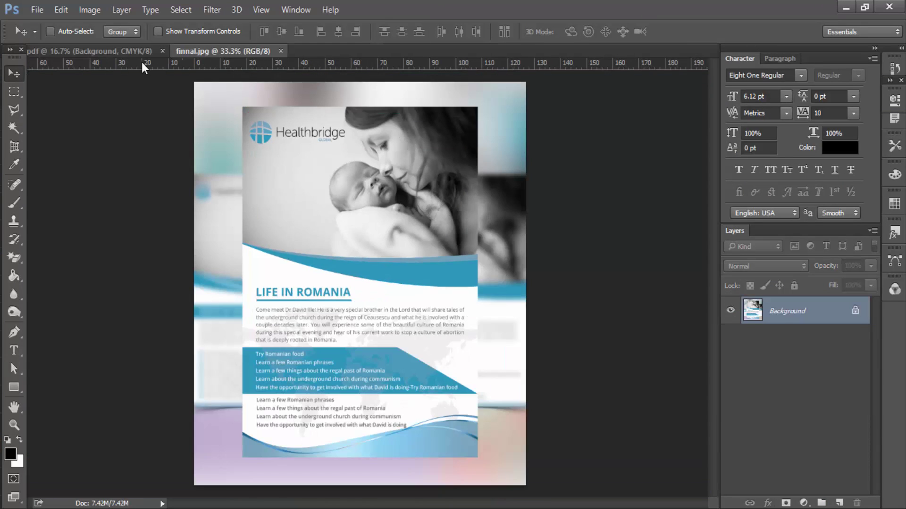
Select the whole flyer page within the guides in the flyer document
click(115, 52)
key(m)
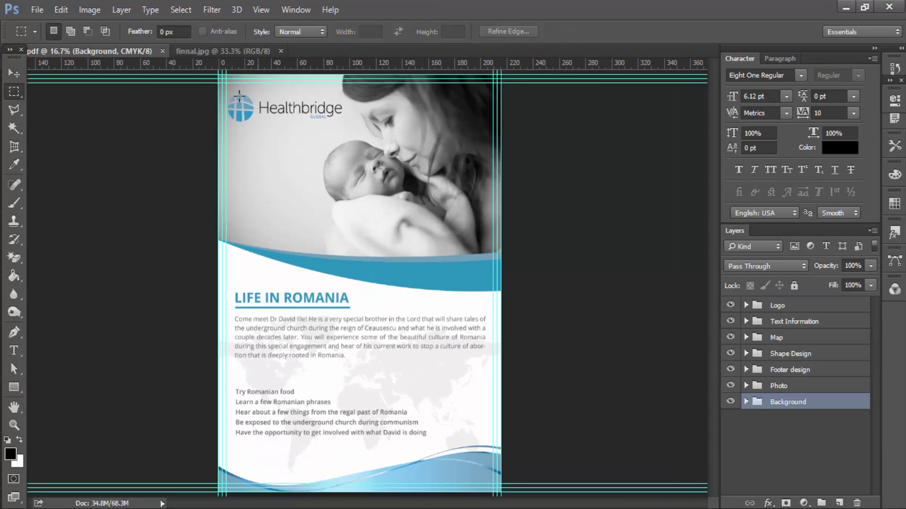
drag(230, 81, 283, 156)
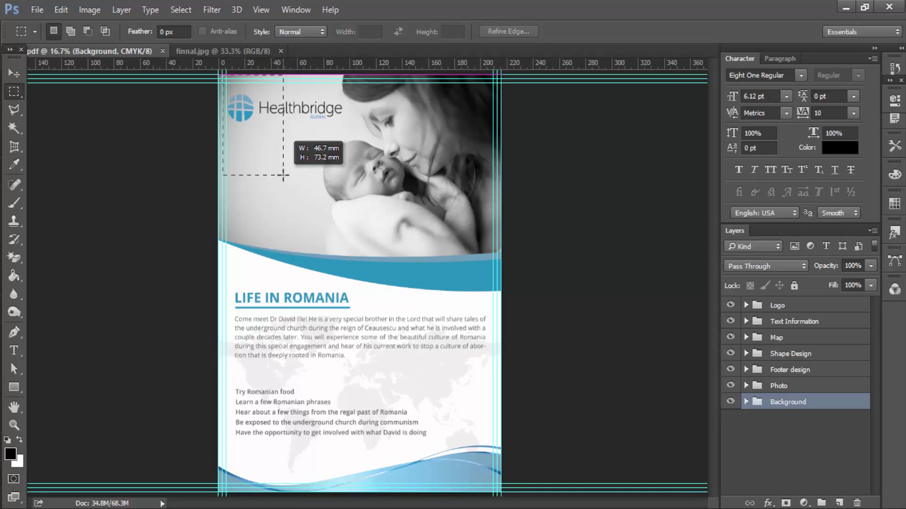
click(328, 138)
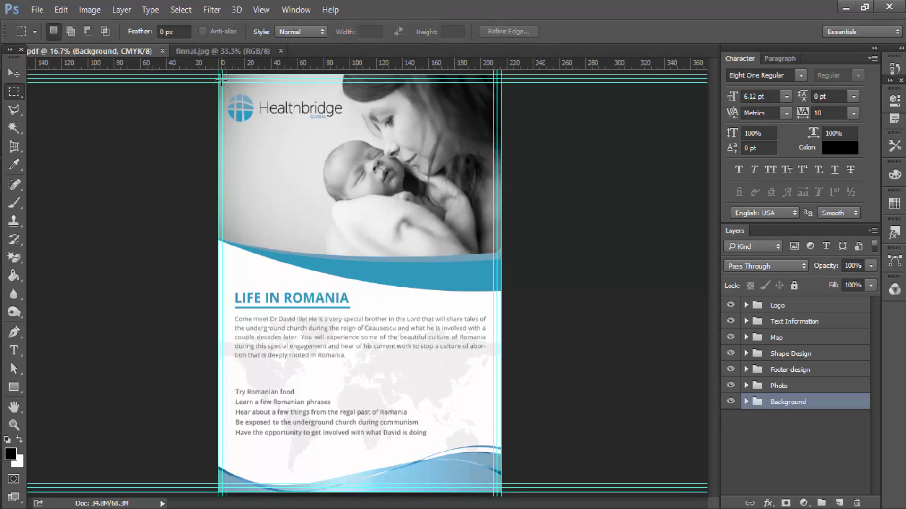
drag(221, 76, 499, 484)
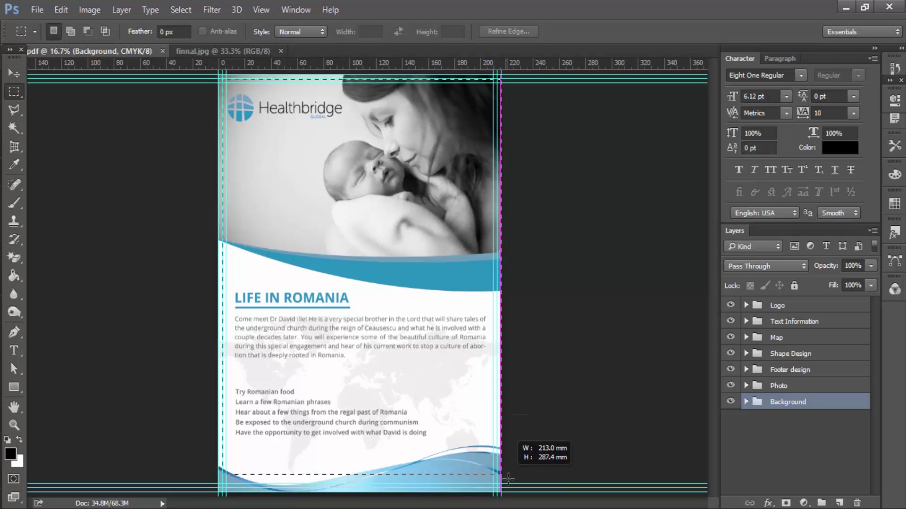
drag(499, 484, 500, 485)
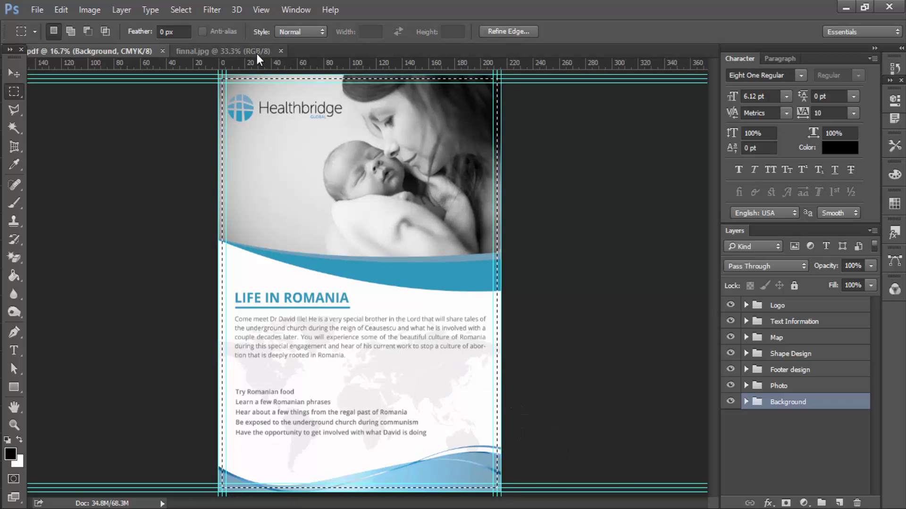
Paste the flyer into the finnal.jpg mockup, scale it to about 44%, and move it up
click(222, 51)
key(ctrl+v)
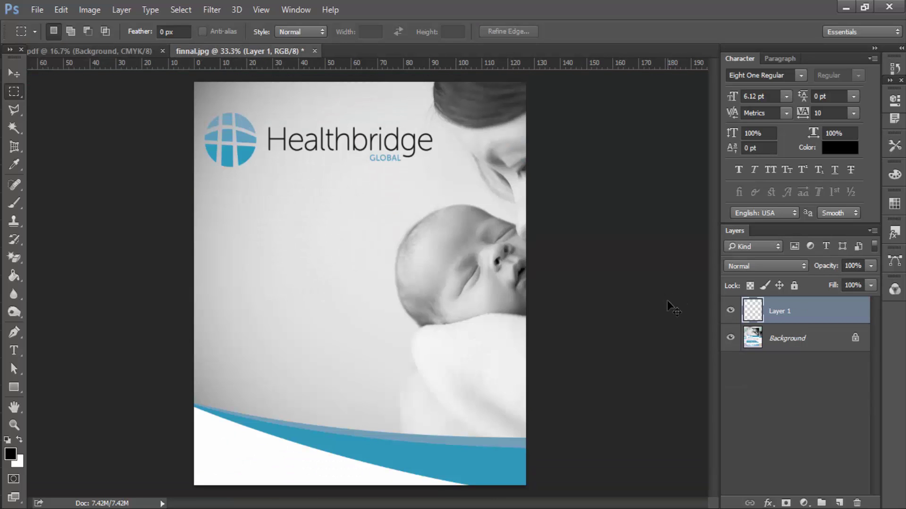
key(ctrl+t)
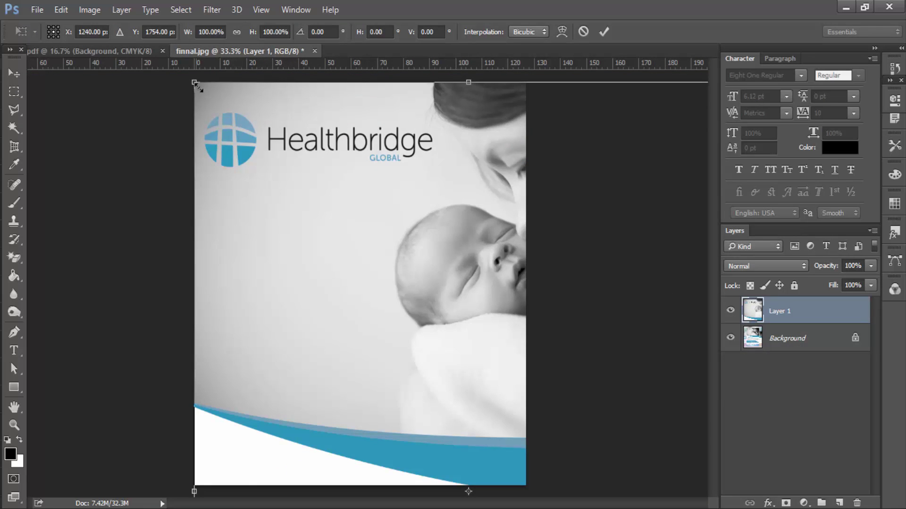
drag(195, 83, 307, 253)
drag(434, 344, 347, 184)
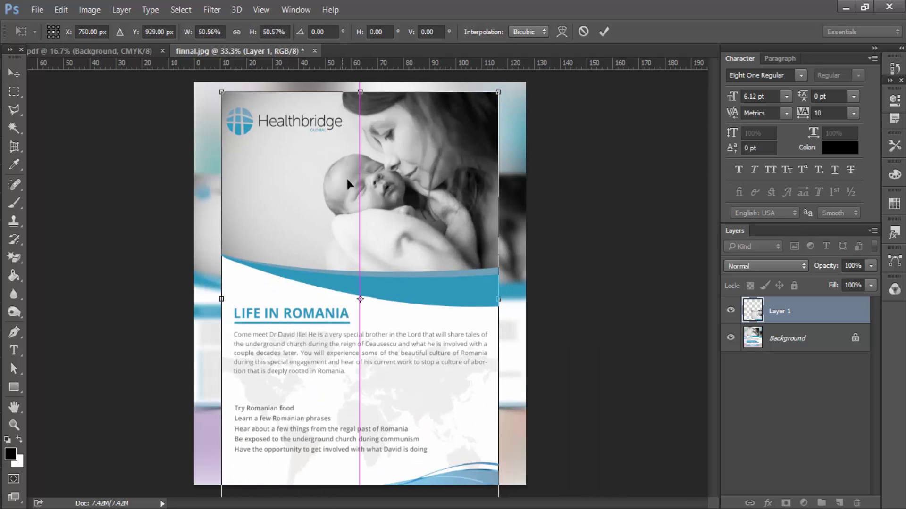
drag(497, 90, 473, 123)
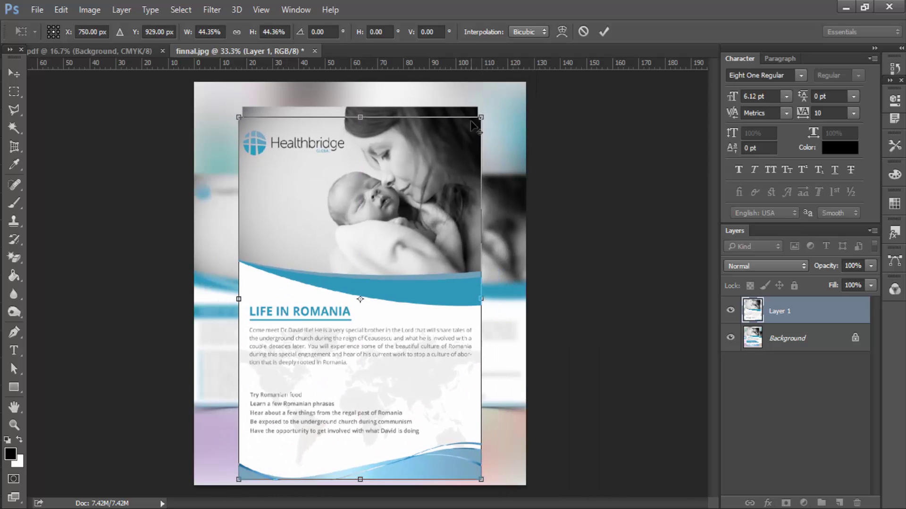
drag(429, 260, 429, 238)
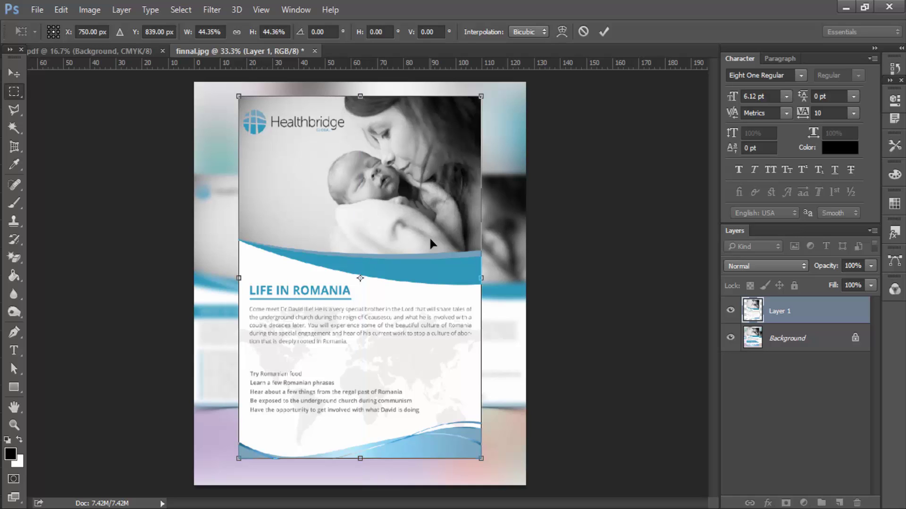
key(Return)
Give Layer 1 a drop shadow at 38% opacity
right_click(826, 323)
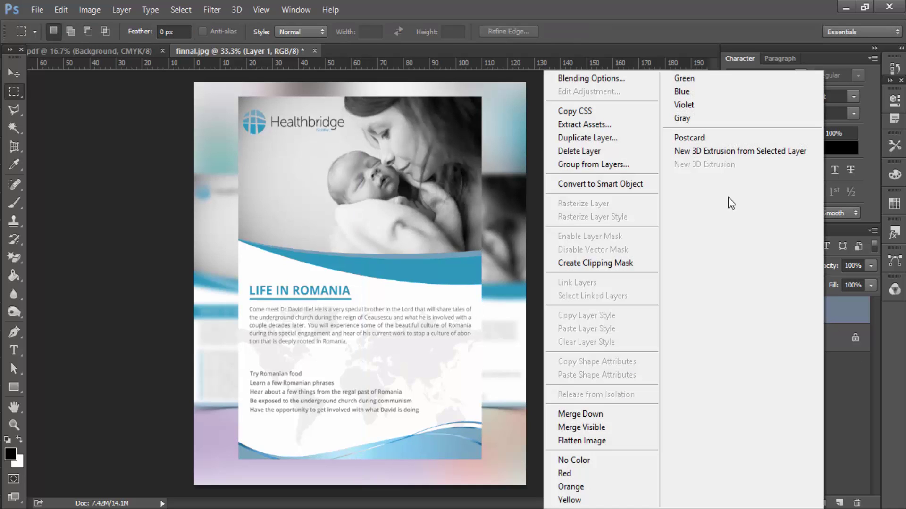
click(624, 84)
click(490, 351)
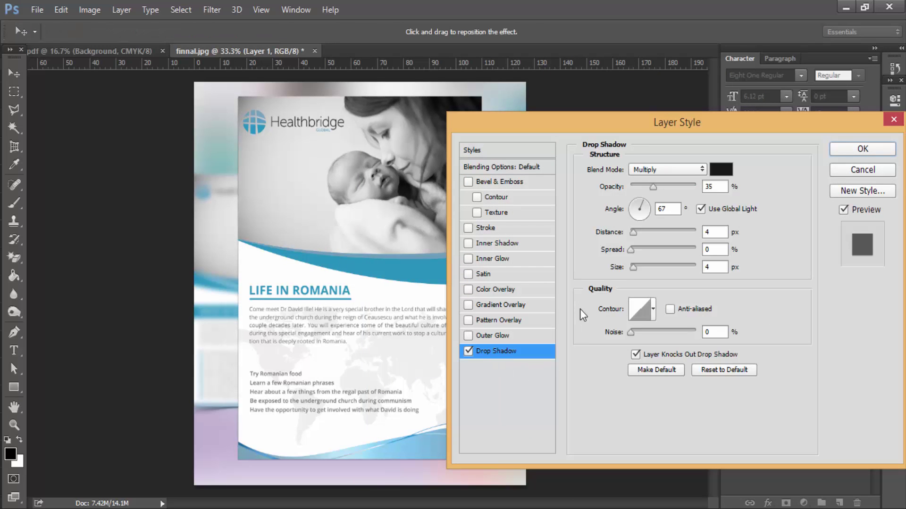
drag(655, 184, 657, 185)
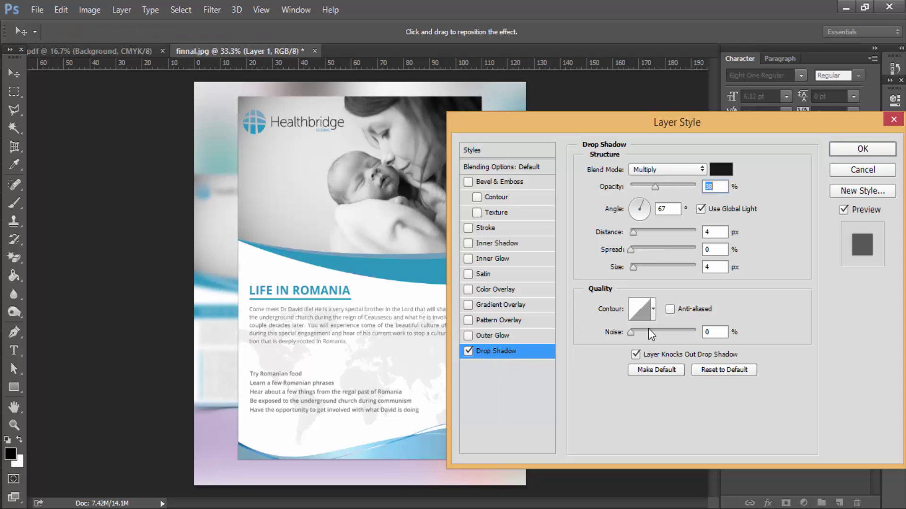
click(636, 268)
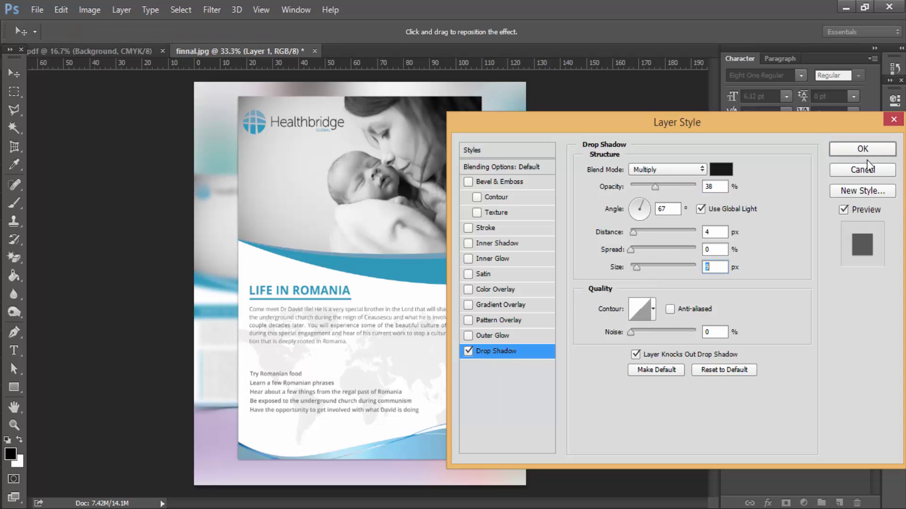
click(865, 148)
Save the mockup as a JPEG named mockup in the Flyer Final folder
key(ctrl+shift+s)
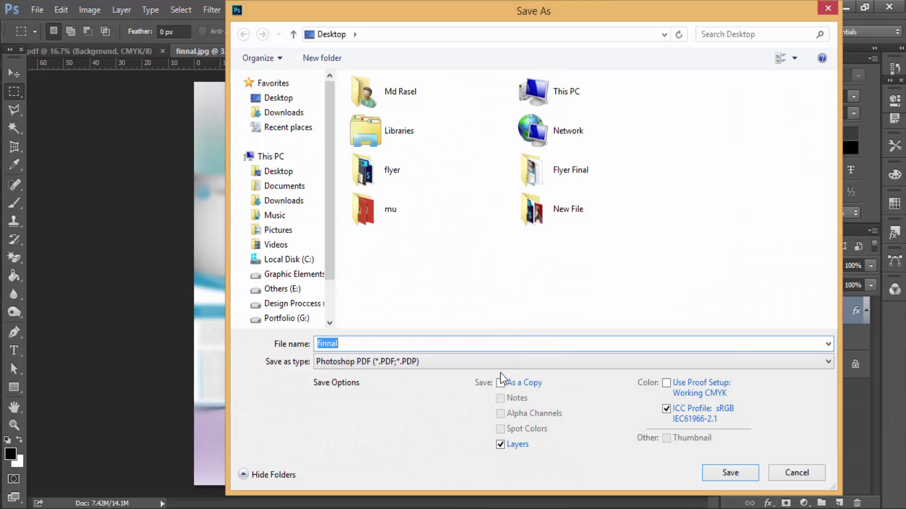
click(500, 361)
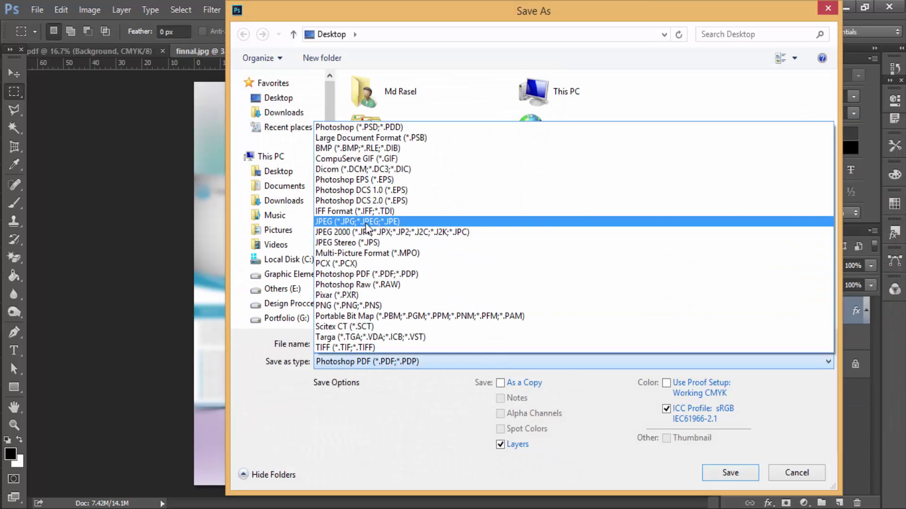
click(366, 224)
click(550, 208)
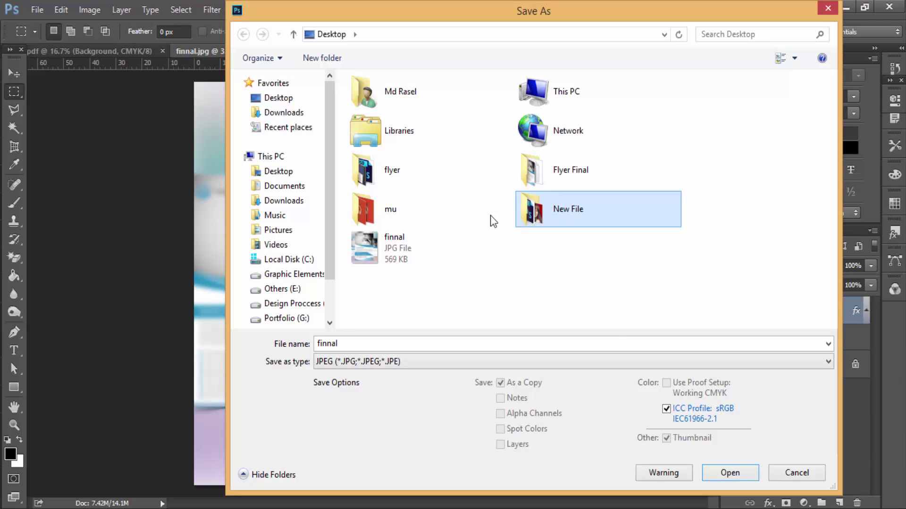
double_click(553, 173)
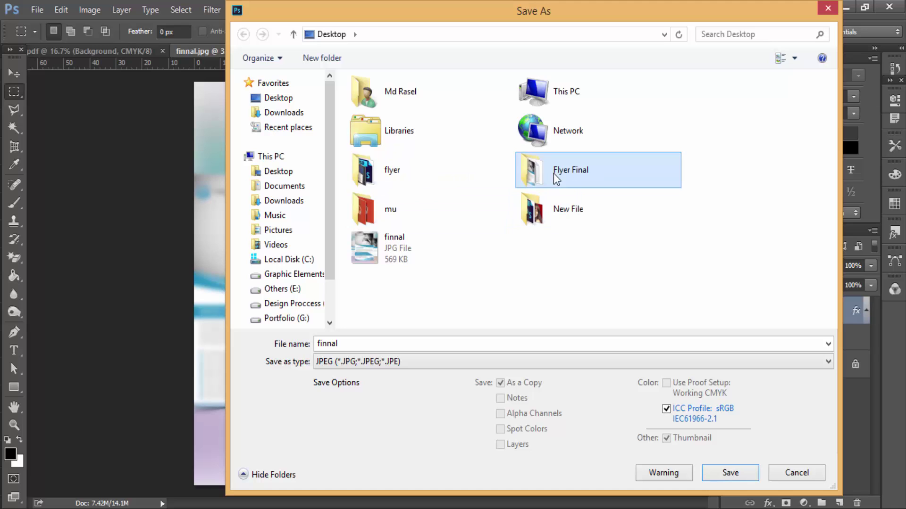
double_click(387, 342)
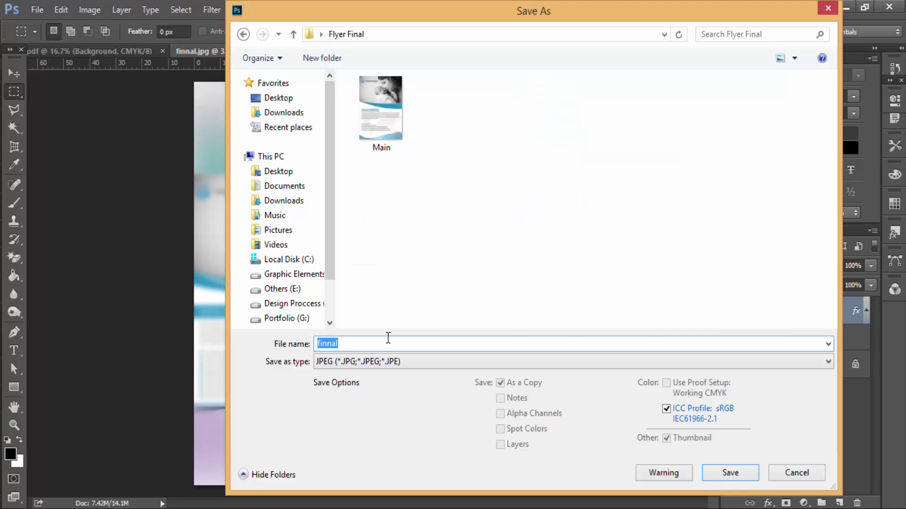
text(mockup)
key(Return)
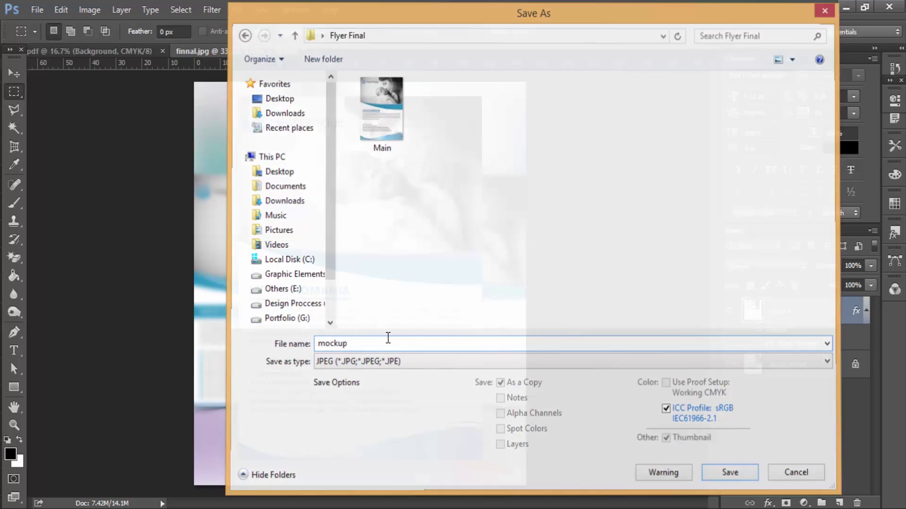
key(Return)
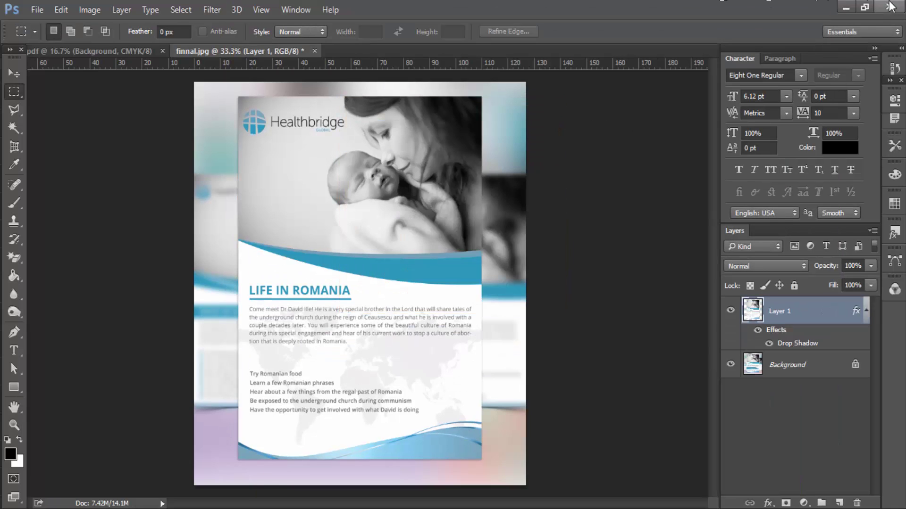
Minimize Photoshop and open the Flyer Final folder maximized in File Explorer
click(846, 6)
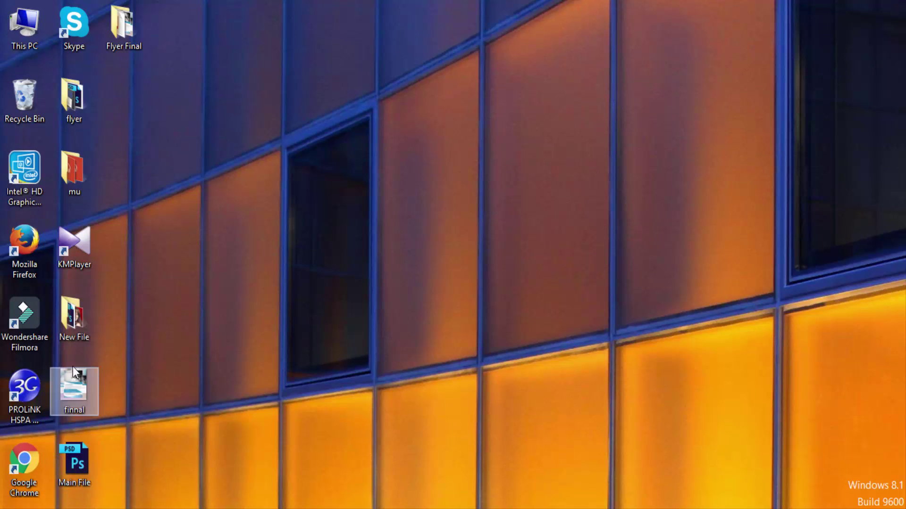
double_click(123, 6)
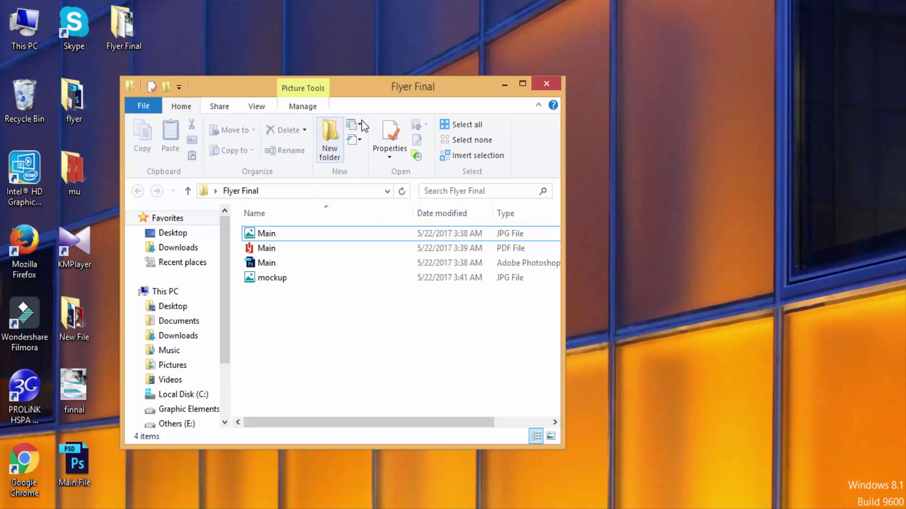
double_click(404, 90)
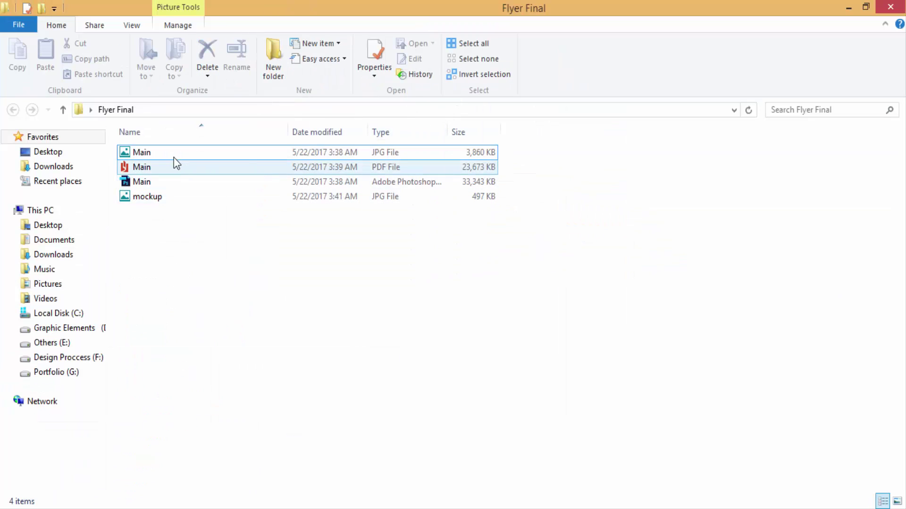
View the Main JPEG, PDF, PSD and mockup files as large icons, then close the folder
click(138, 153)
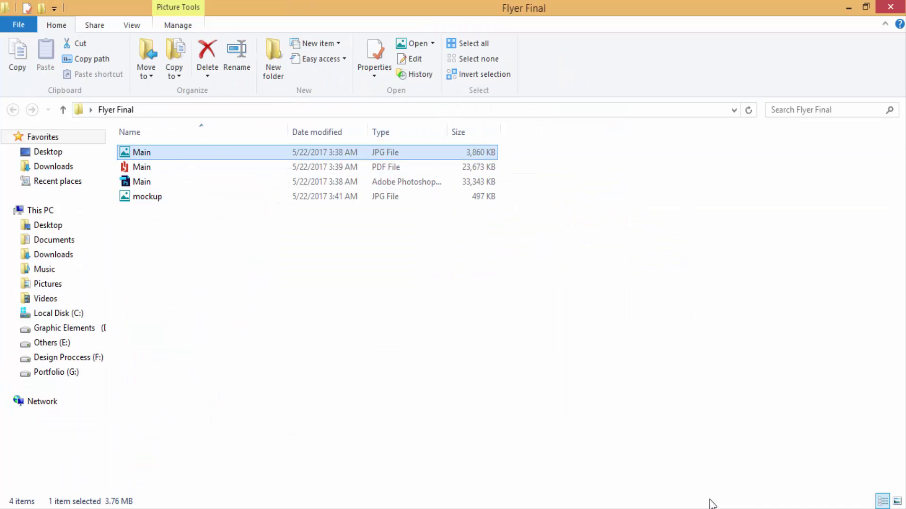
click(897, 501)
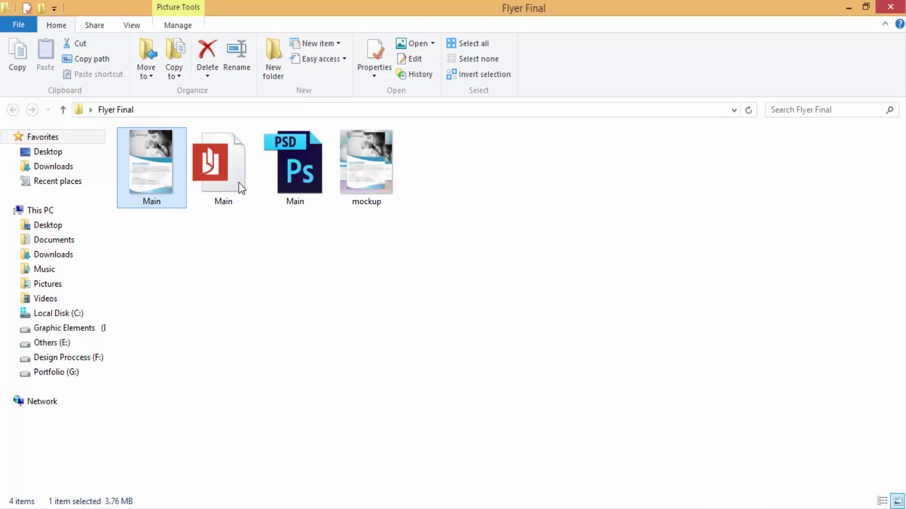
click(229, 167)
click(320, 177)
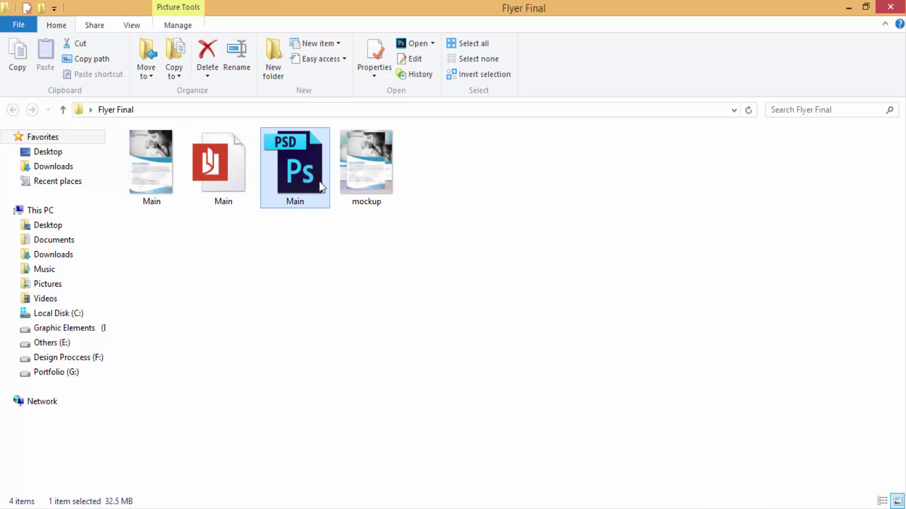
click(365, 172)
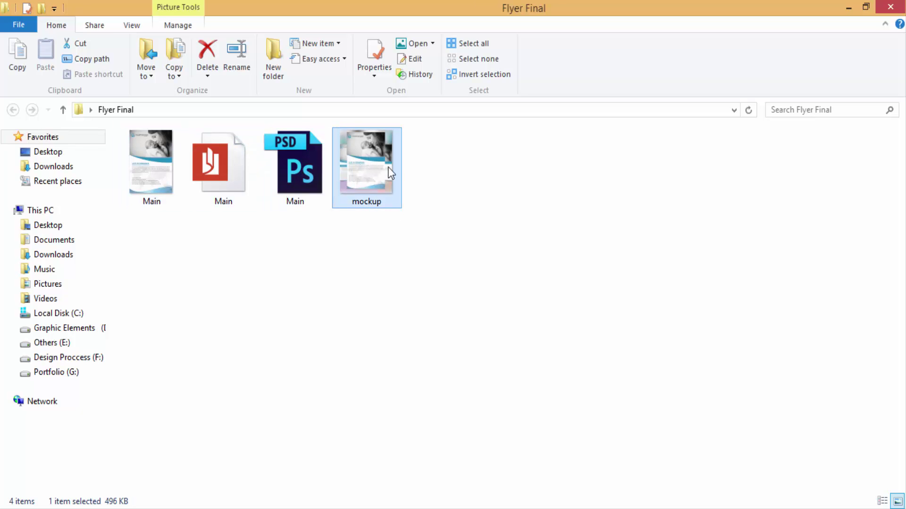
click(890, 6)
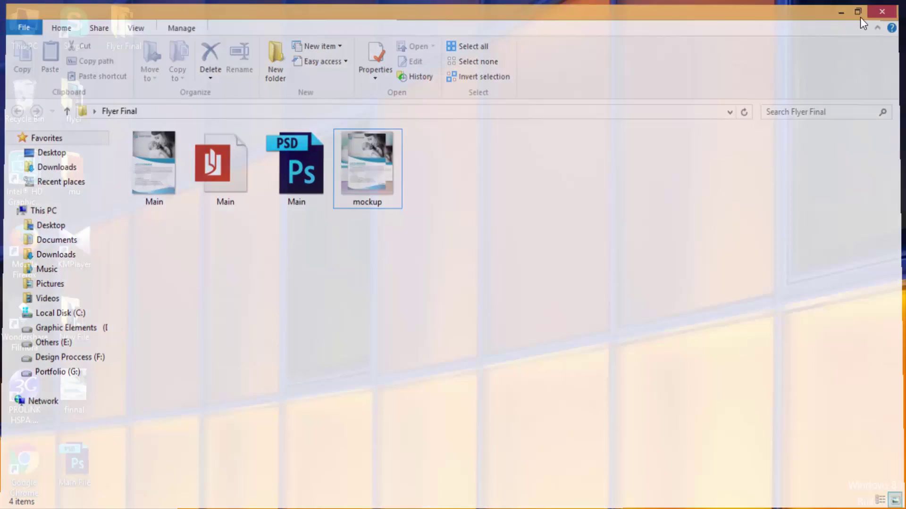
Compress the Flyer Final folder into a zipped Flyer Final archive and move it to the desktop centre
right_click(130, 29)
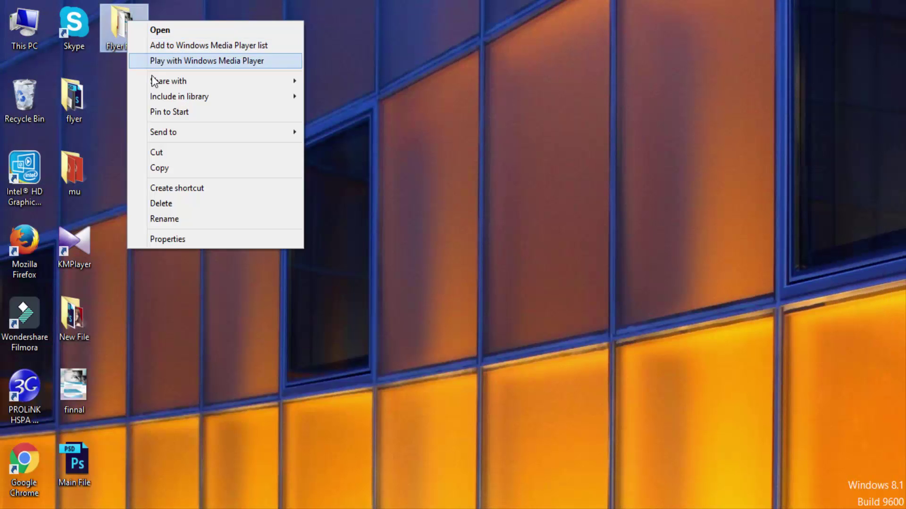
mouse_move(168, 81)
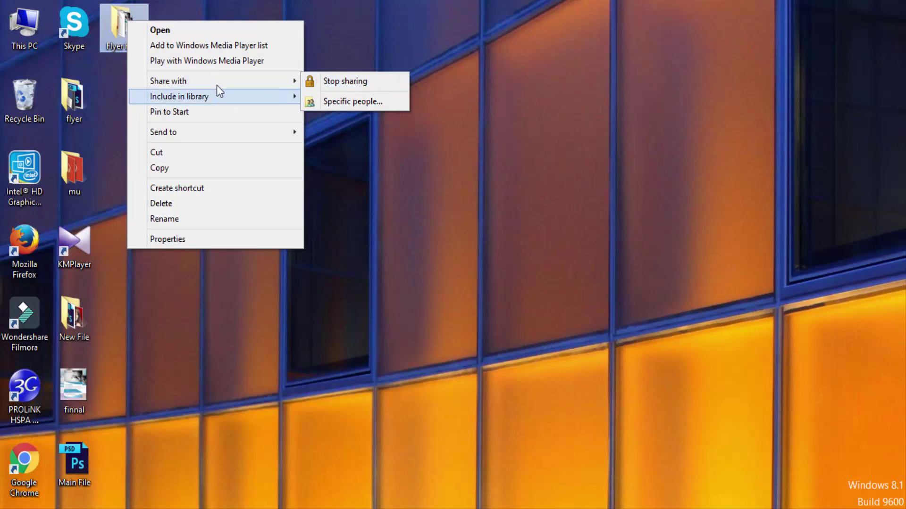
click(341, 149)
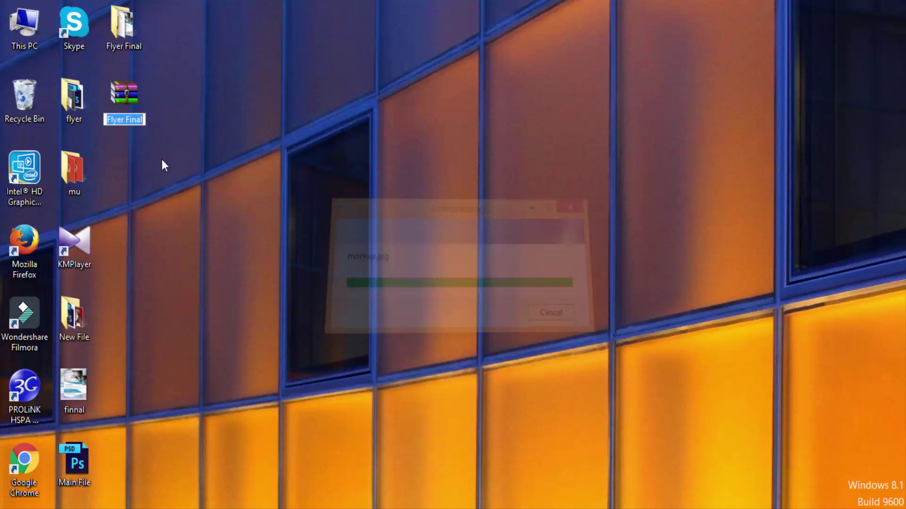
key(Return)
drag(115, 99, 541, 294)
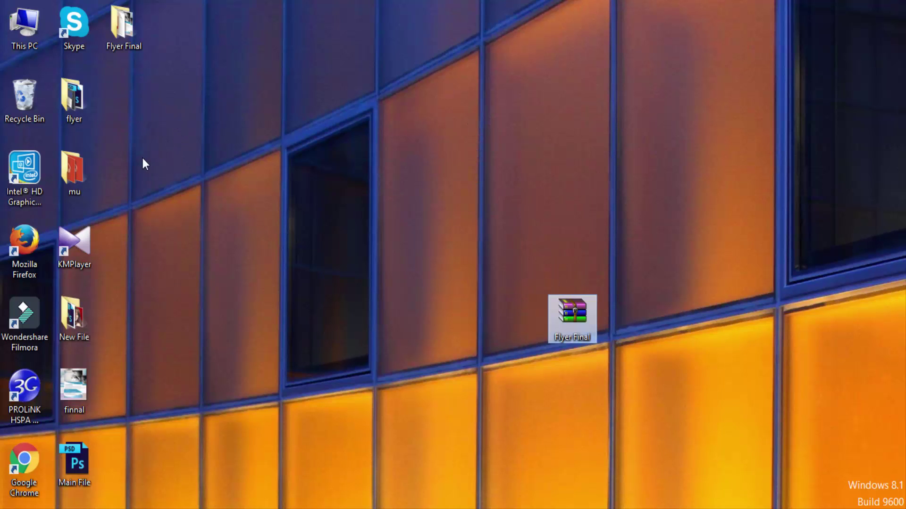
Reopen Flyer Final to check the Main JPEG, PDF, PSD and mockup files, then close it
double_click(123, 28)
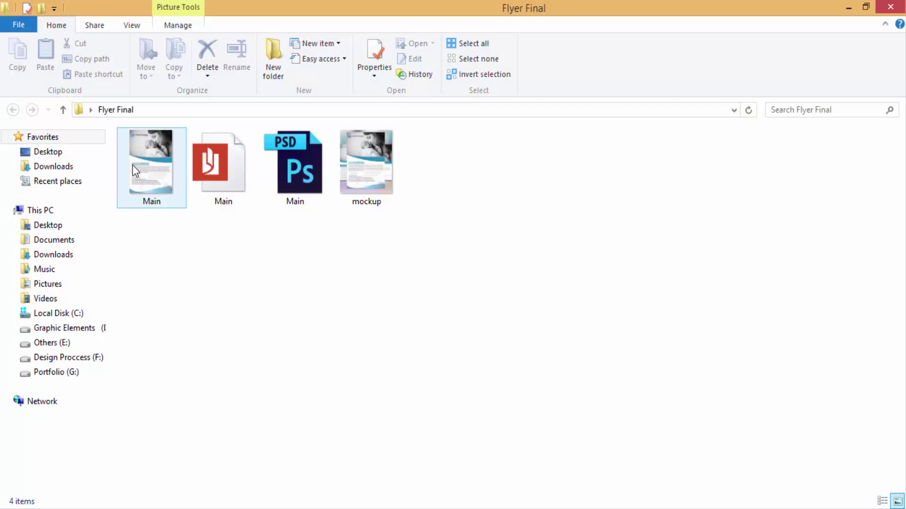
click(137, 170)
click(223, 171)
click(305, 174)
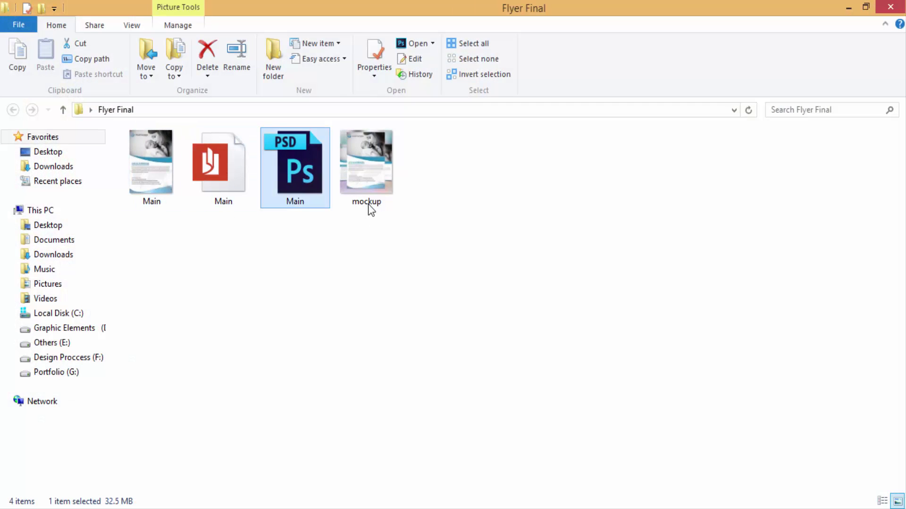
click(387, 162)
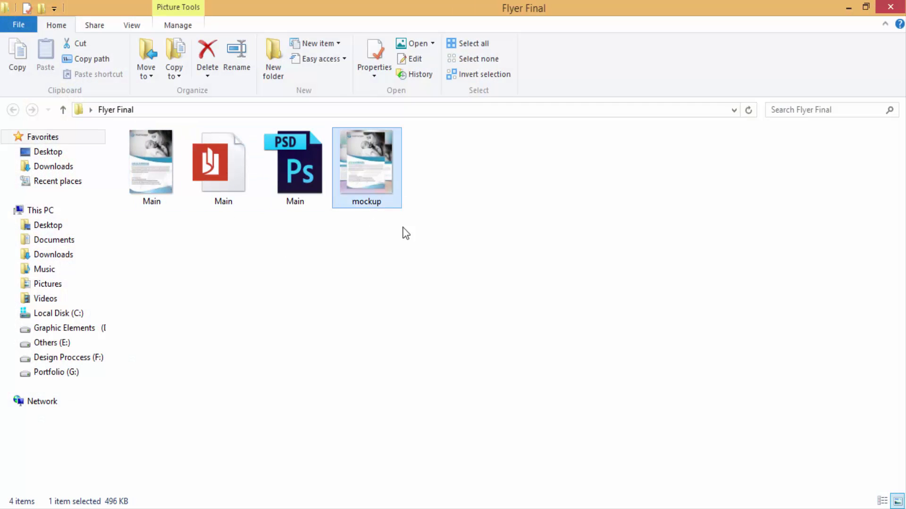
click(887, 7)
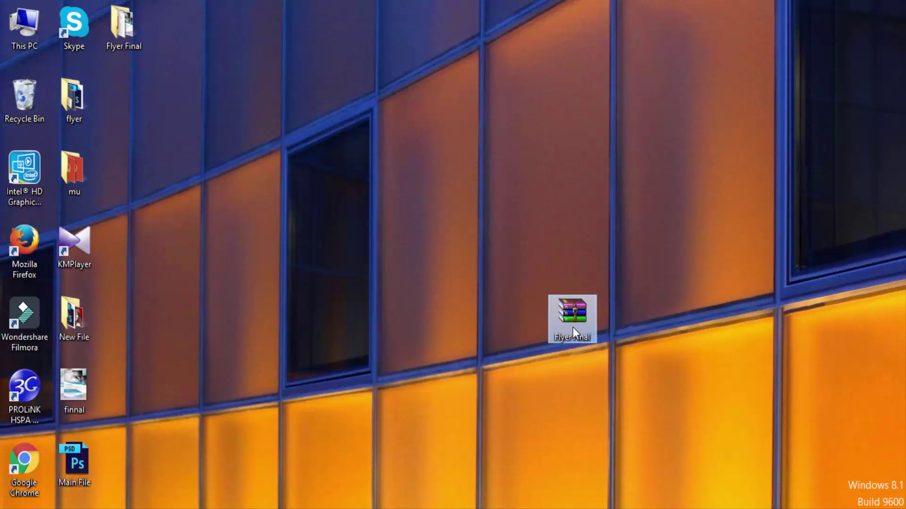
Nudge the Flyer Final ZIP icon up and slightly left on the desktop, then deselect it
mouse_move(546, 232)
mouse_down()
mouse_move(538, 251)
mouse_move(586, 255)
mouse_up()
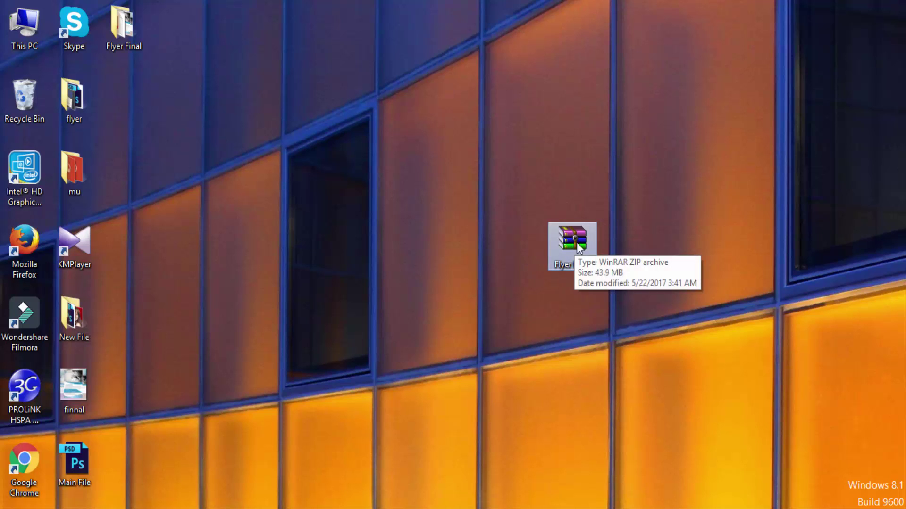
drag(574, 246, 544, 249)
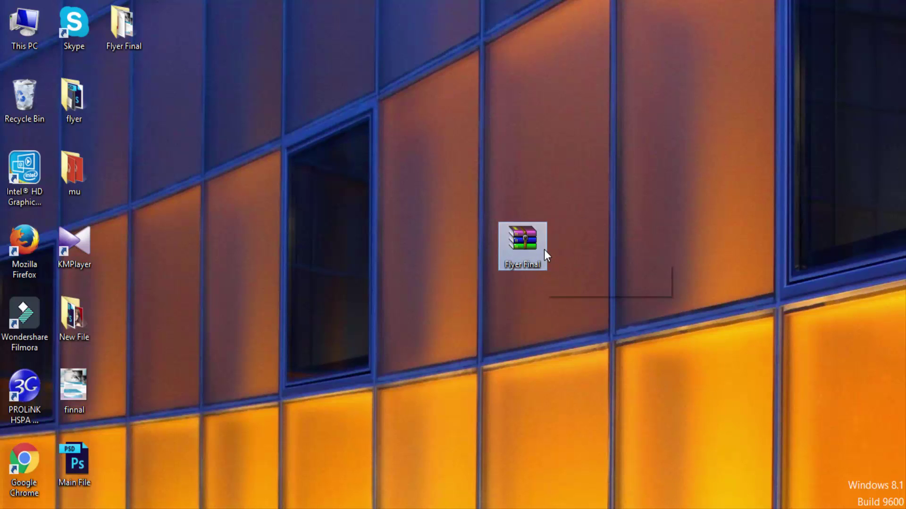
click(516, 195)
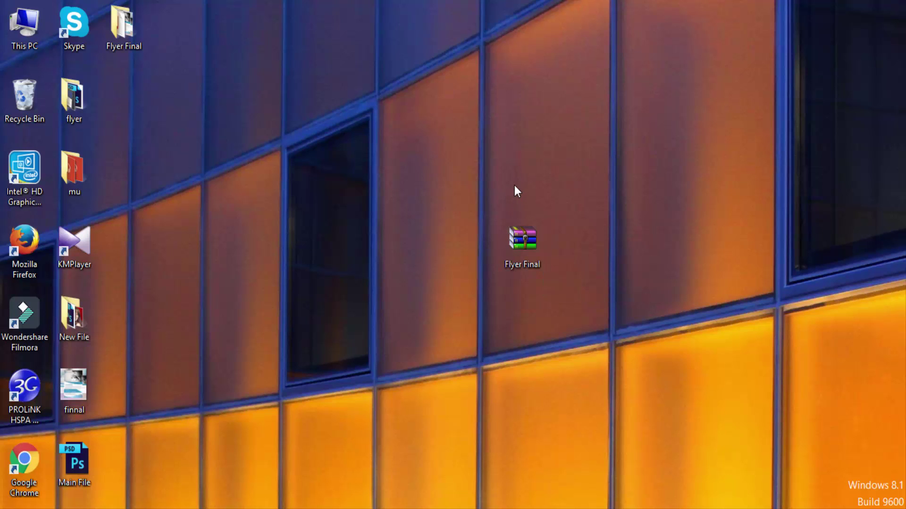